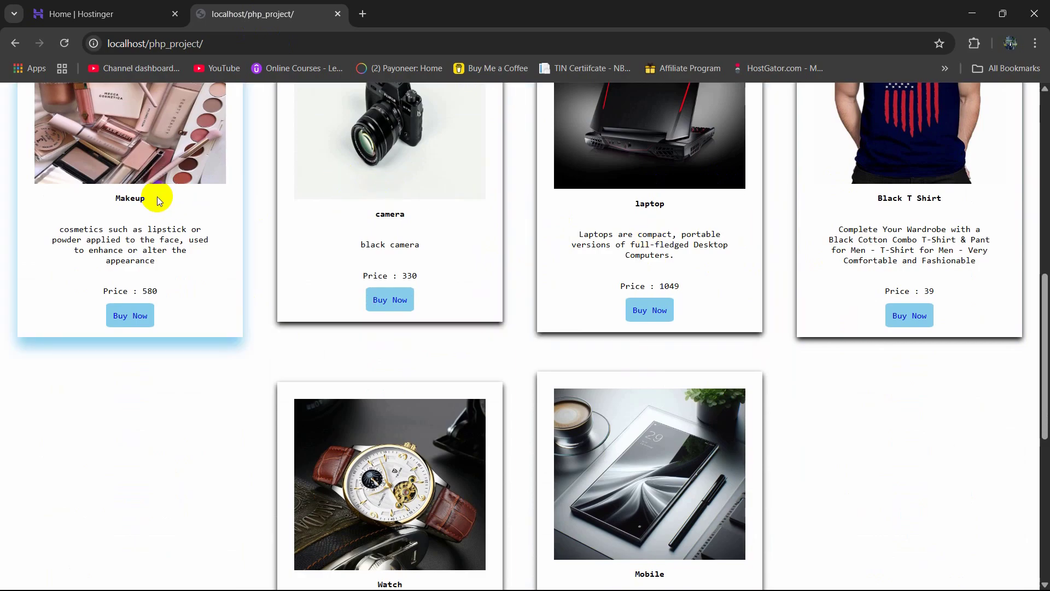
# - Scroll through the localhost My Ecom shop page, then switch to the 'Home | Hostinger' tab
pyautogui.scroll(-6, 444, 252)
pyautogui.scroll(2, 789, 288)
pyautogui.scroll(15, 789, 287)
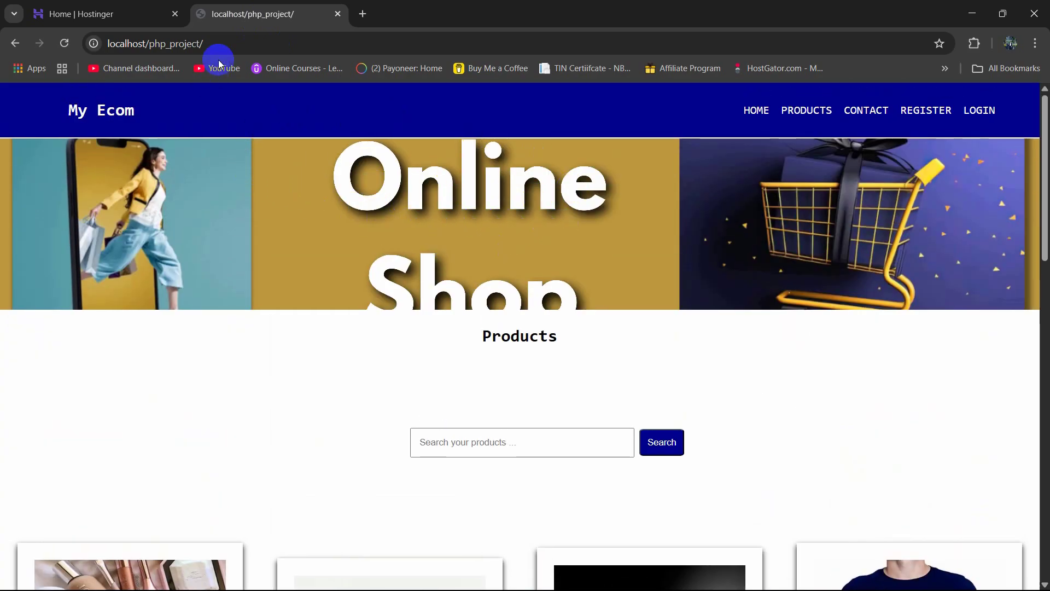
pyautogui.click(115, 4)
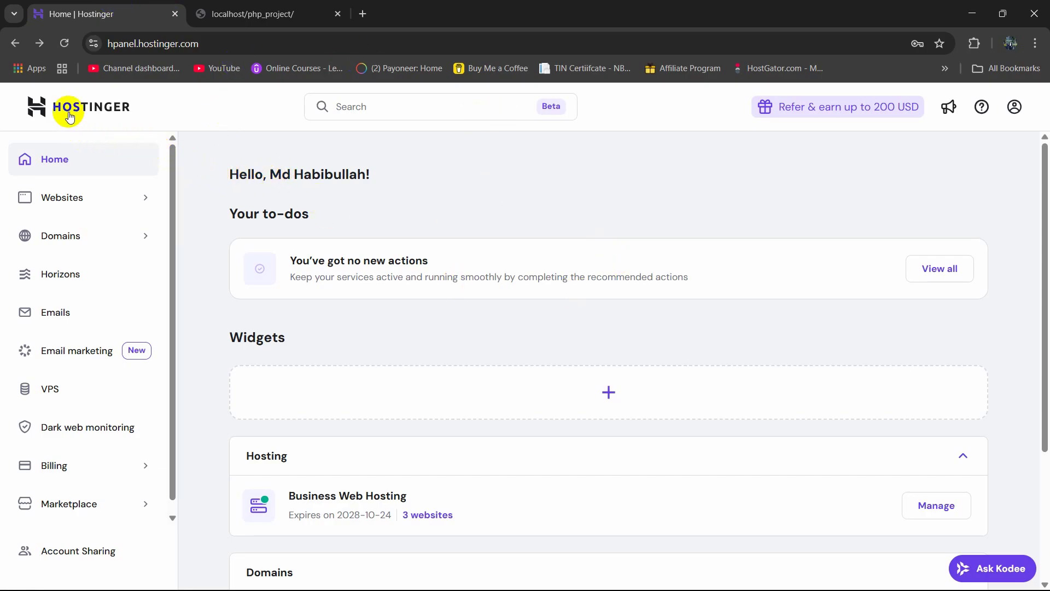
# - Go from Domains to the srtcbd.com site dashboard and launch its File manager
pyautogui.scroll(-3, 807, 195)
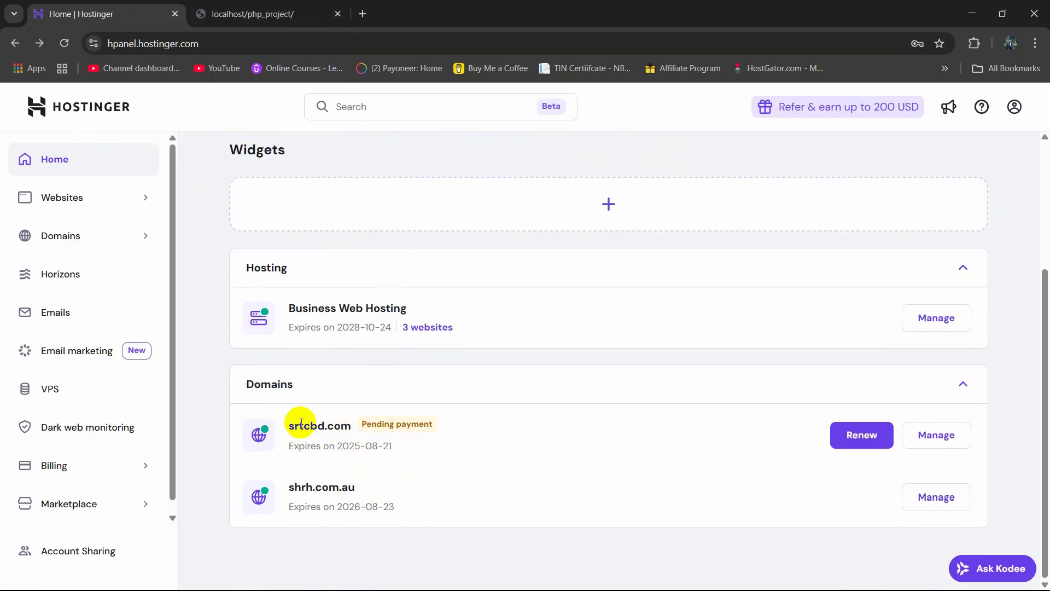
pyautogui.click(943, 441)
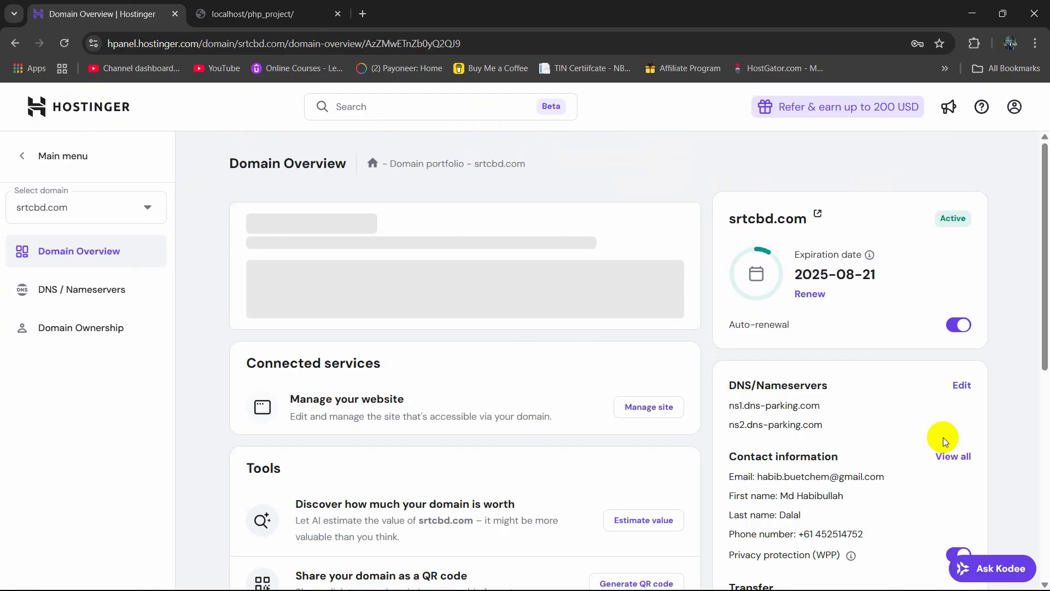
pyautogui.scroll(-6, 582, 274)
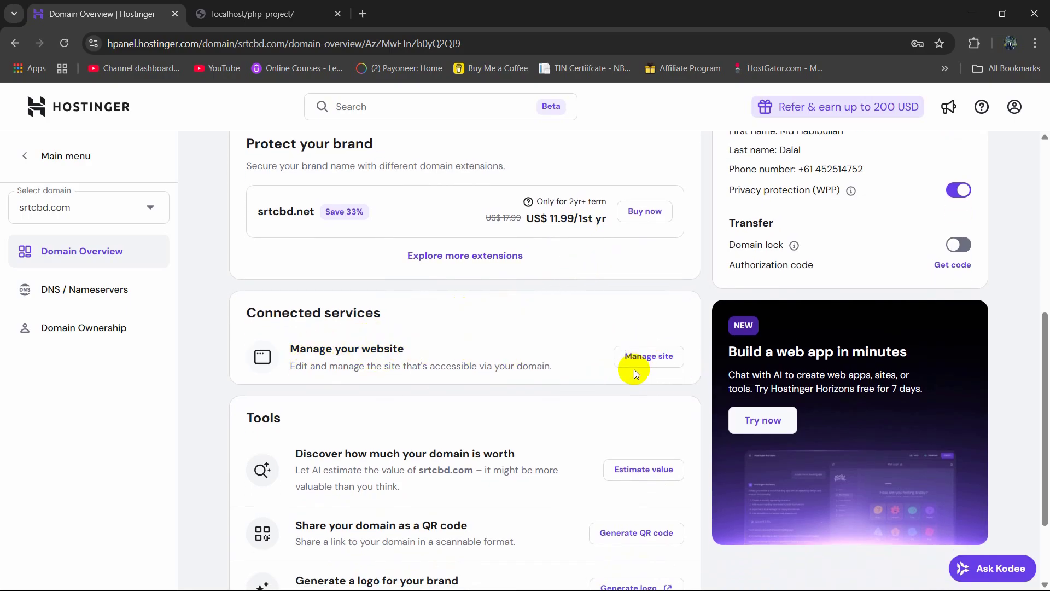
pyautogui.click(667, 358)
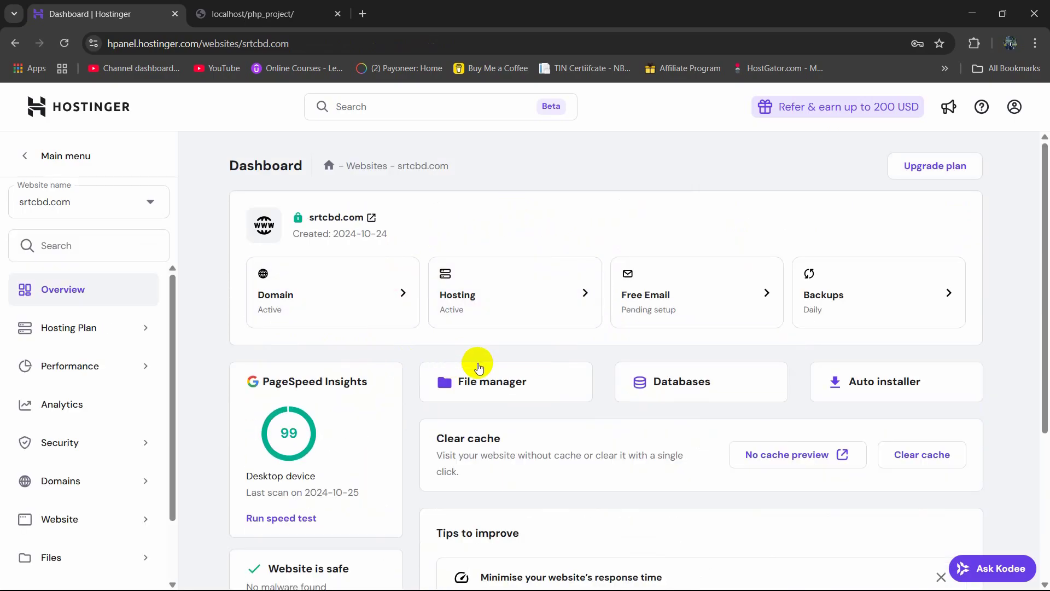
pyautogui.scroll(-3, 498, 378)
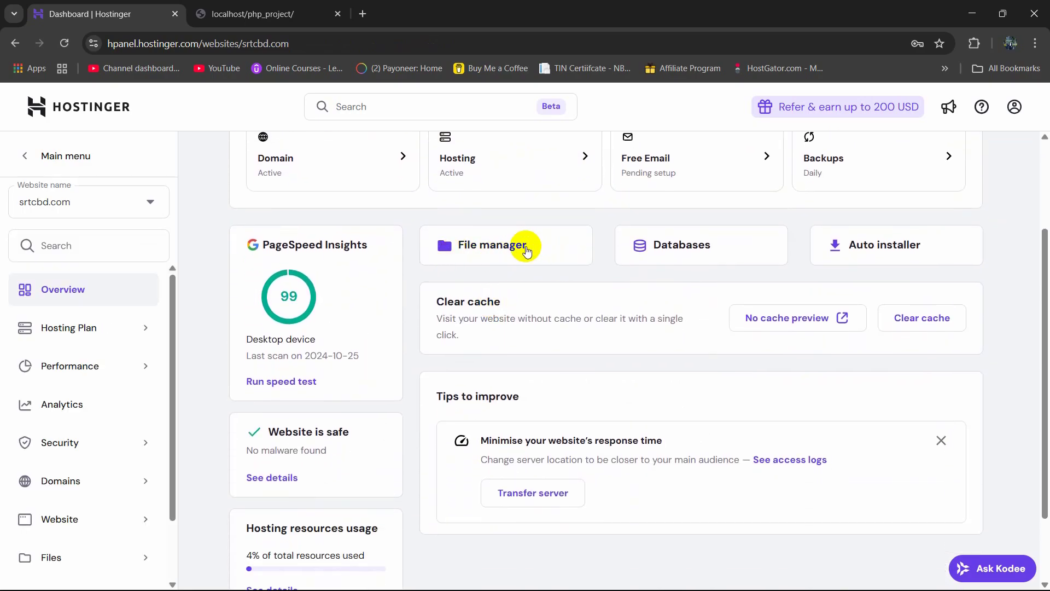
pyautogui.click(527, 247)
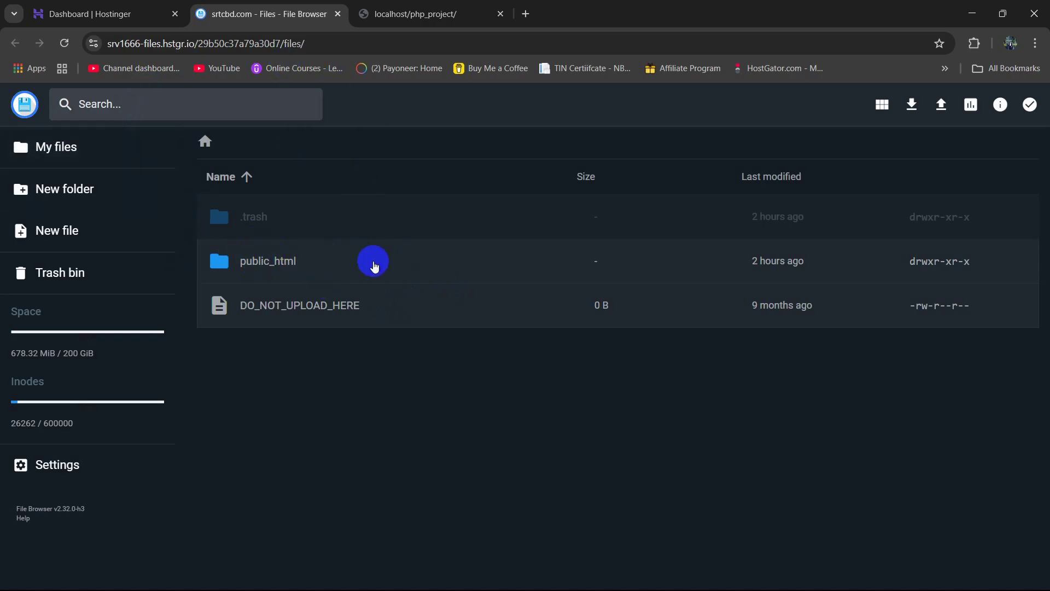
# - Open the empty public_html folder, then bring the local xampp htdocs window forward
pyautogui.doubleClick(335, 261)
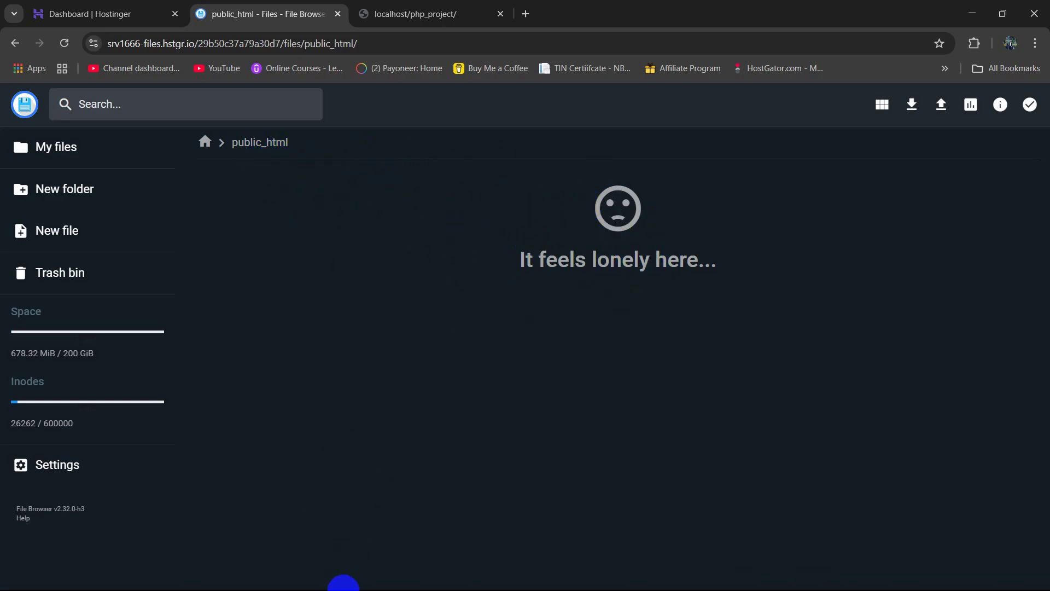
pyautogui.click(355, 577)
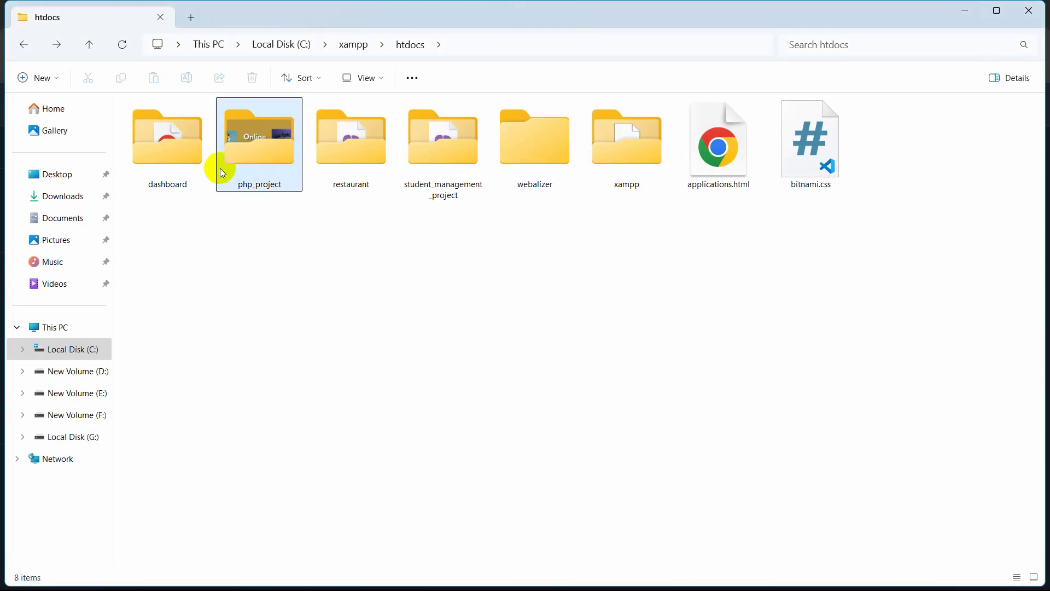
# - Compress php_project into php_project.zip in htdocs via Send to > Compressed (zipped) folder
pyautogui.click(255, 136)
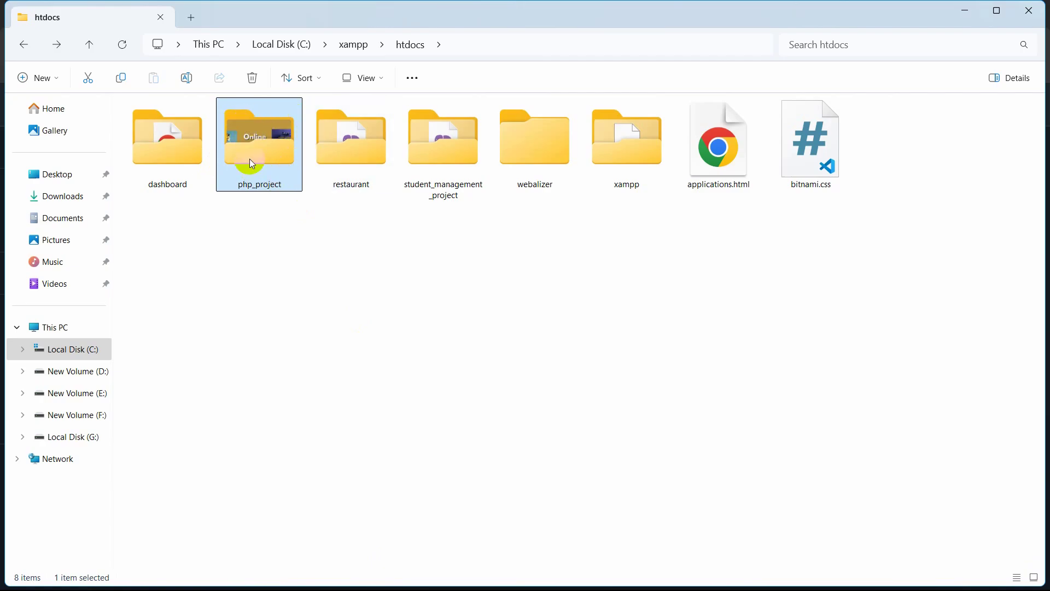
pyautogui.moveTo(265, 123)
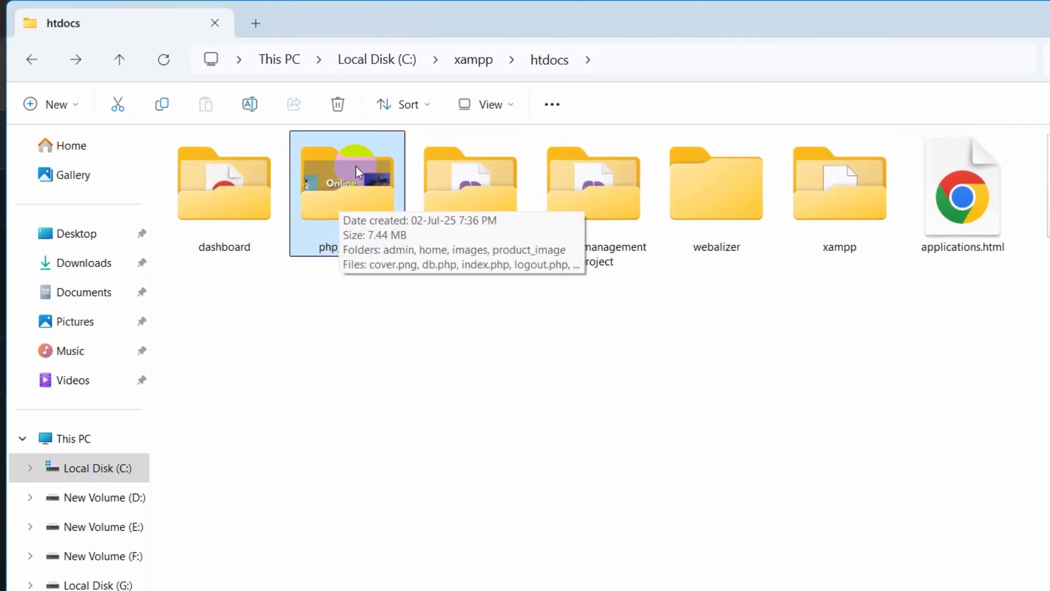
pyautogui.rightClick(356, 165)
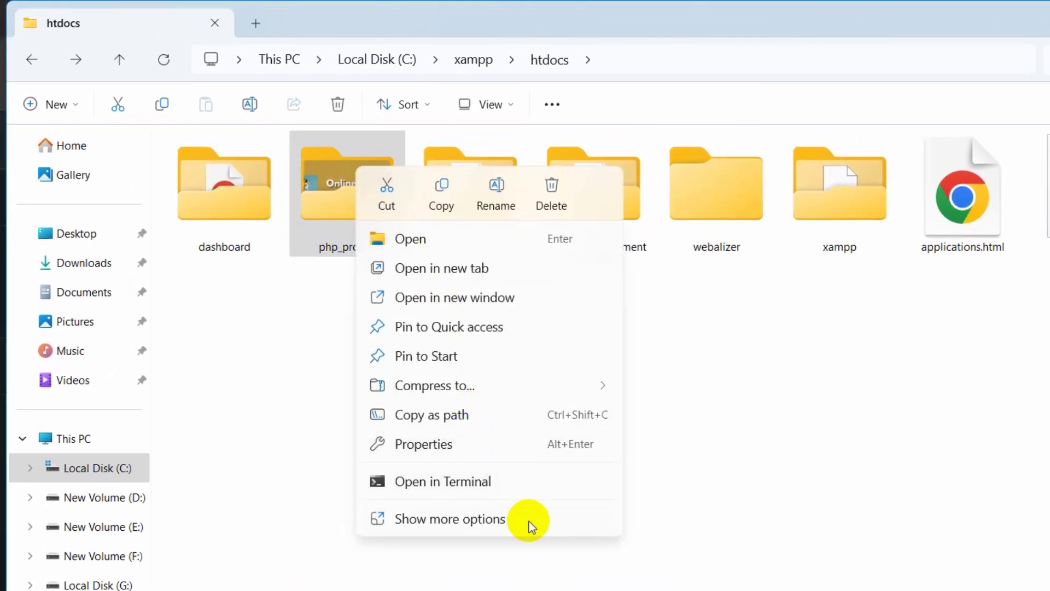
pyautogui.click(529, 521)
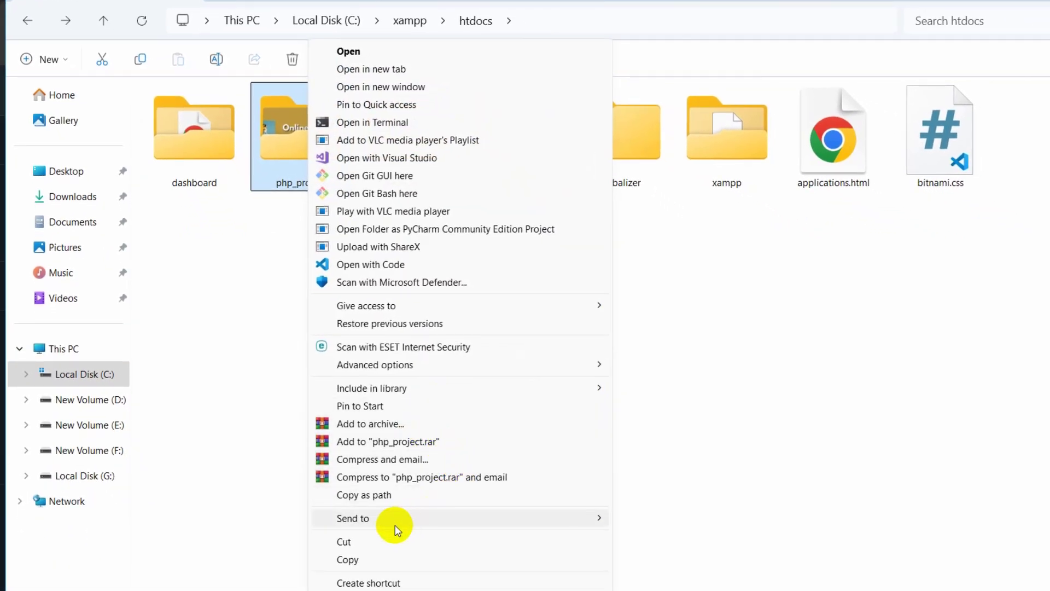
pyautogui.moveTo(596, 514)
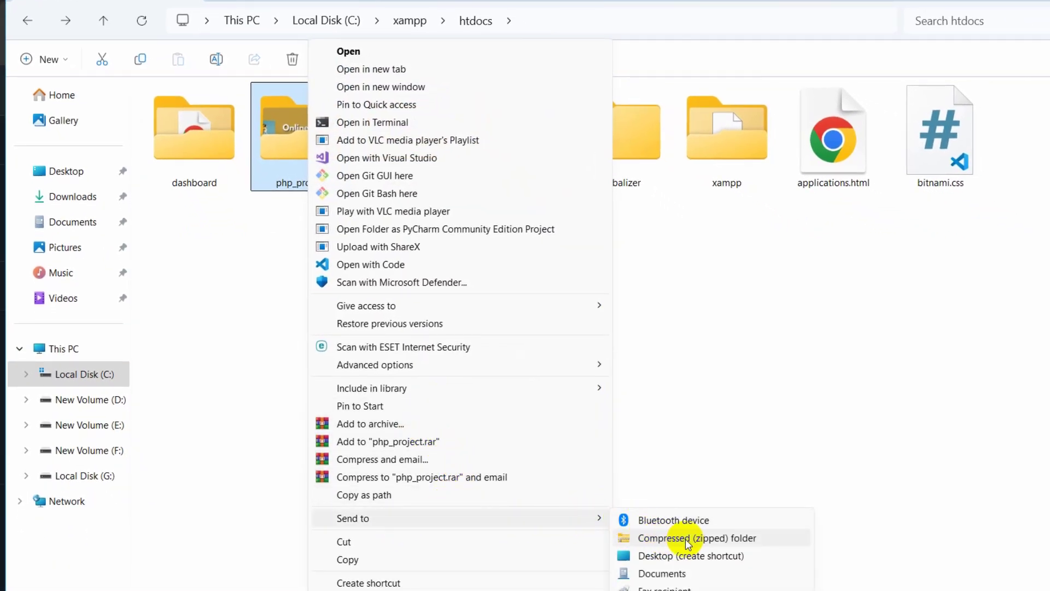
pyautogui.click(760, 539)
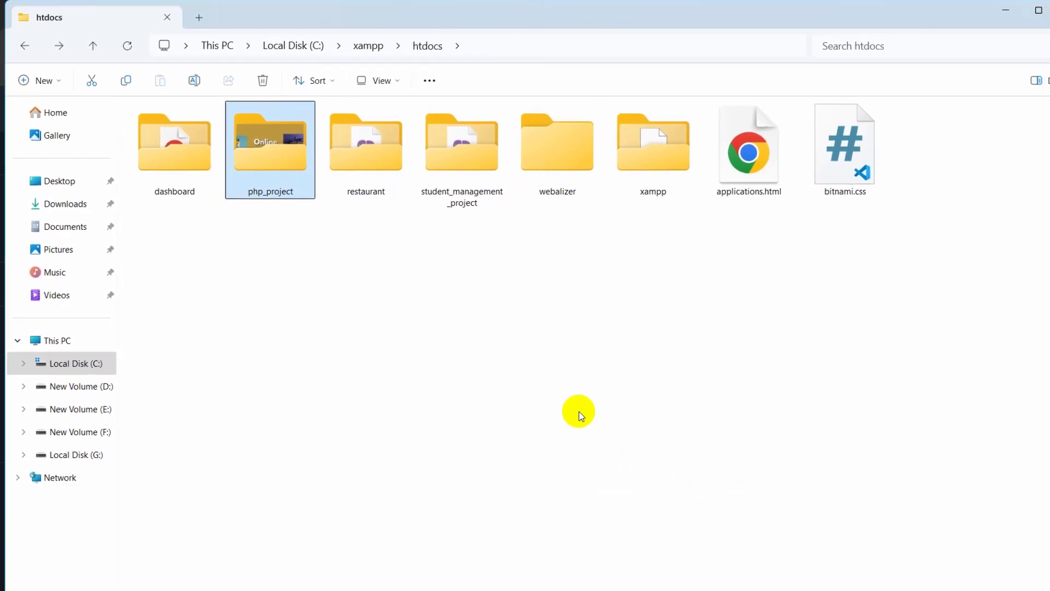
pyautogui.click(1009, 159)
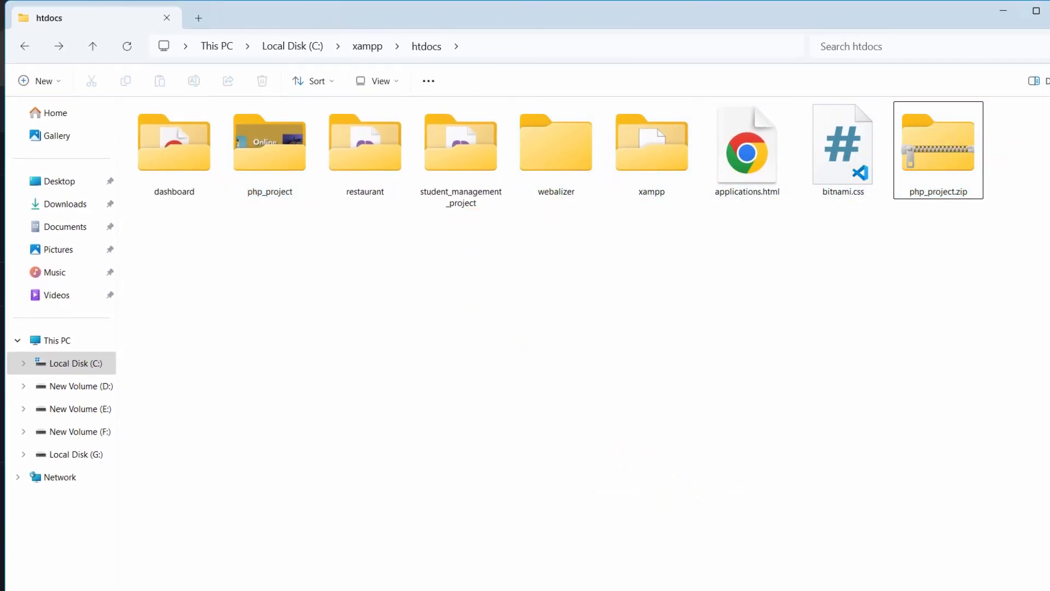
pyautogui.click(406, 584)
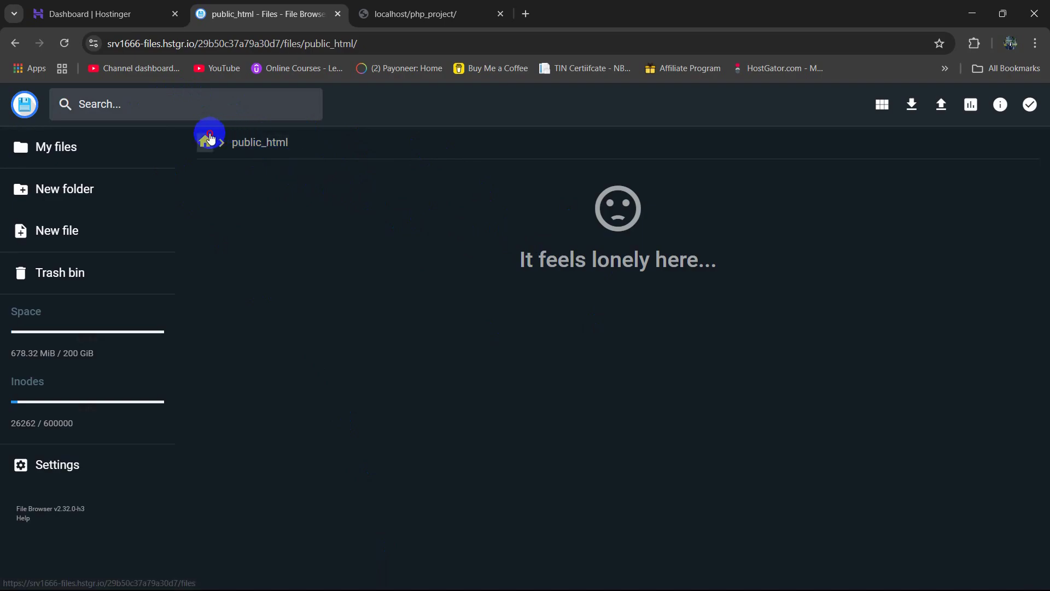
# - Upload php_project.zip from C:\xampp\htdocs into public_html as a single file
pyautogui.click(205, 142)
pyautogui.doubleClick(316, 261)
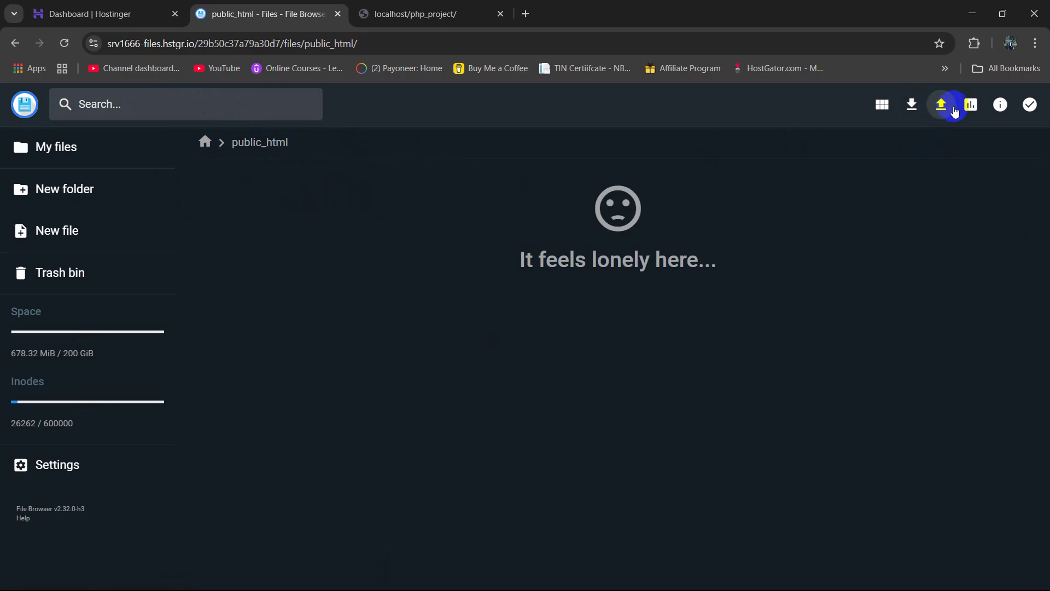
pyautogui.click(942, 105)
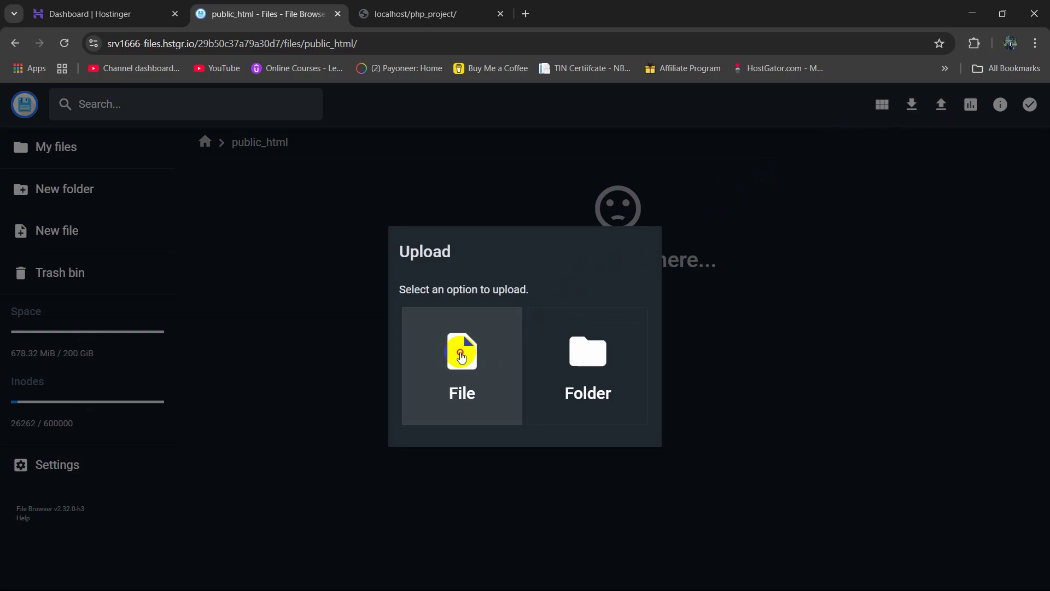
pyautogui.click(461, 356)
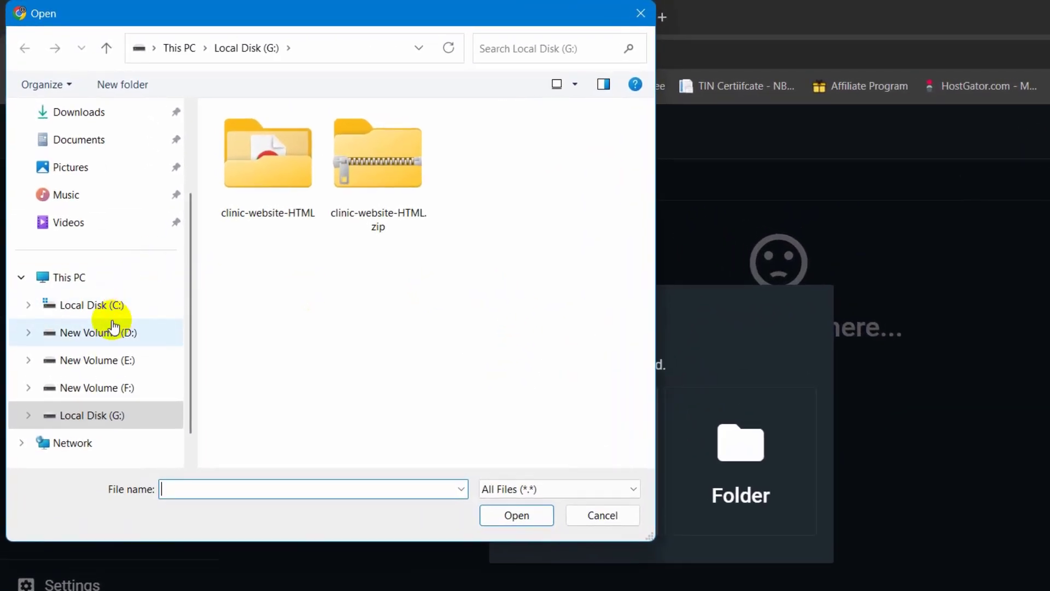
pyautogui.click(112, 305)
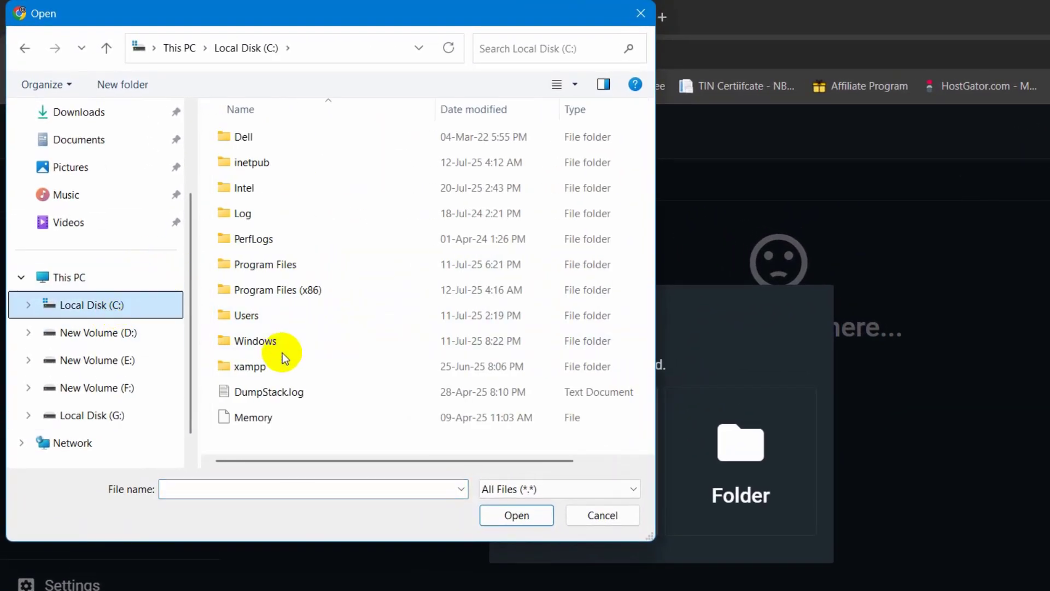
pyautogui.doubleClick(312, 367)
pyautogui.doubleClick(322, 262)
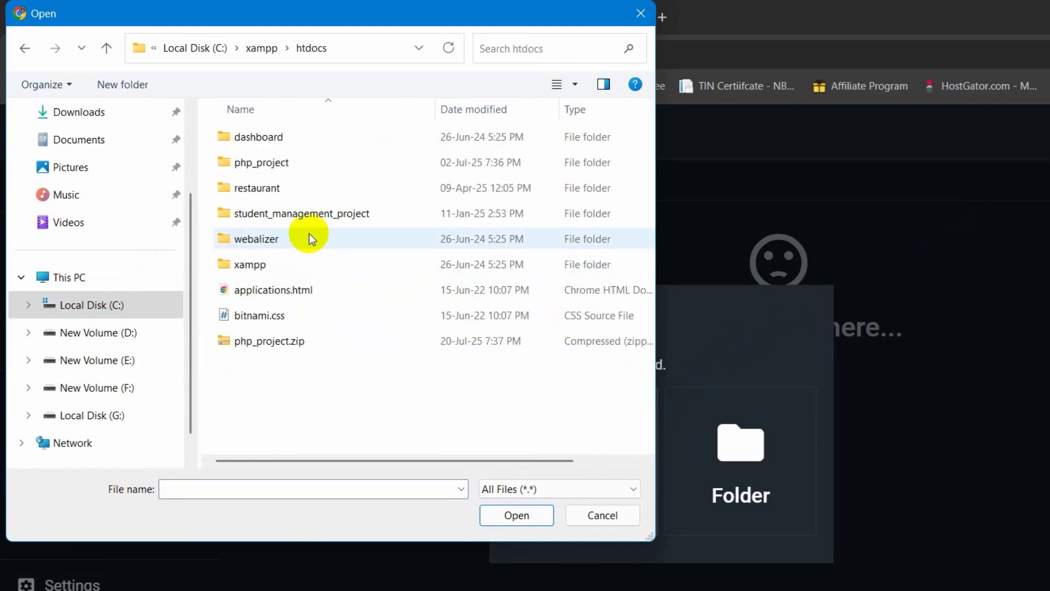
pyautogui.click(301, 342)
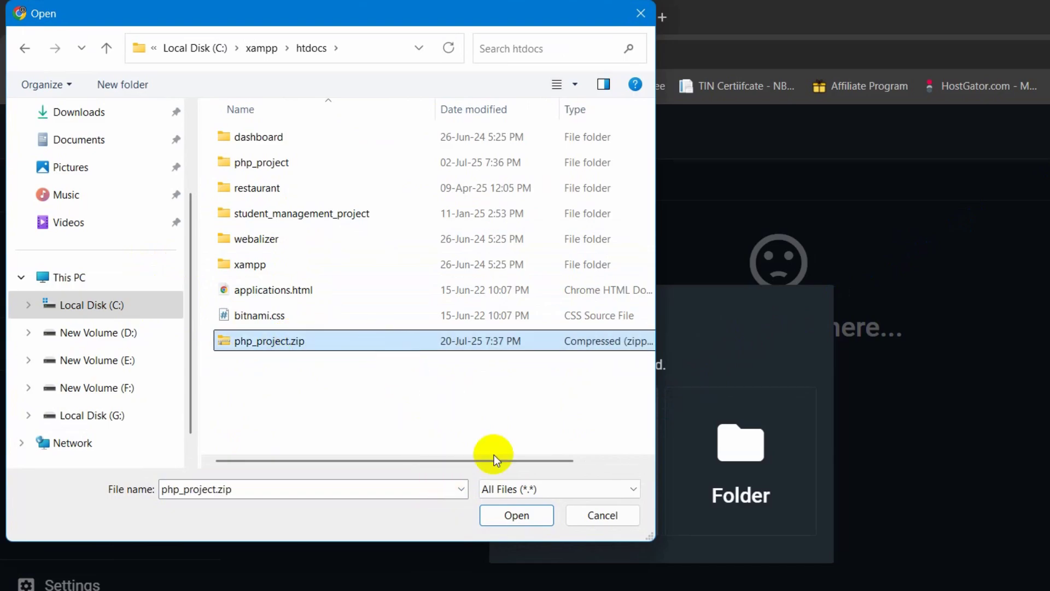
pyautogui.click(527, 515)
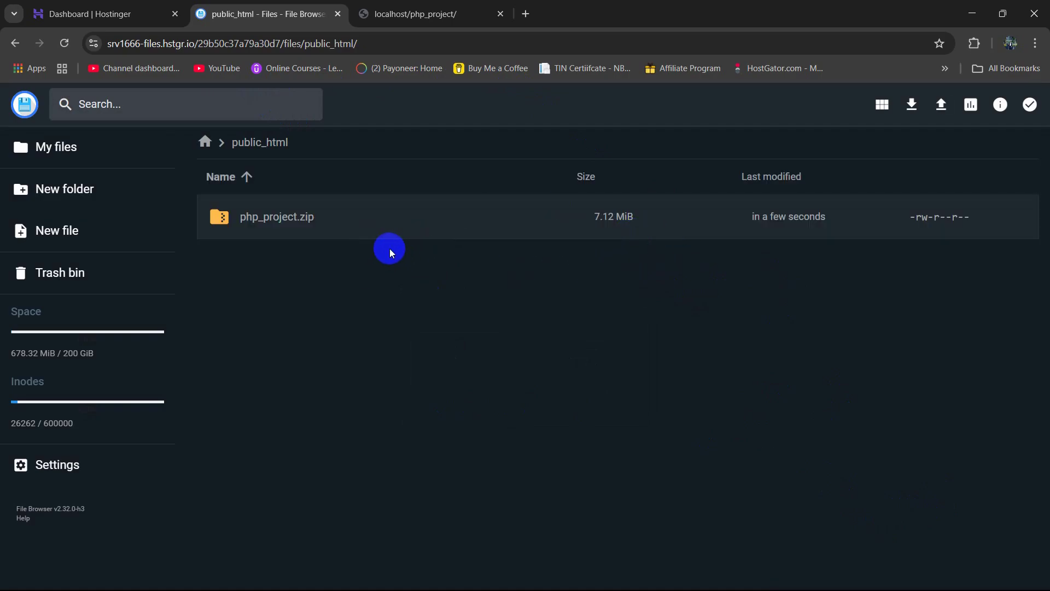
# - Select the uploaded 7.12 MiB php_project.zip and bring up its actions menu
pyautogui.click(357, 218)
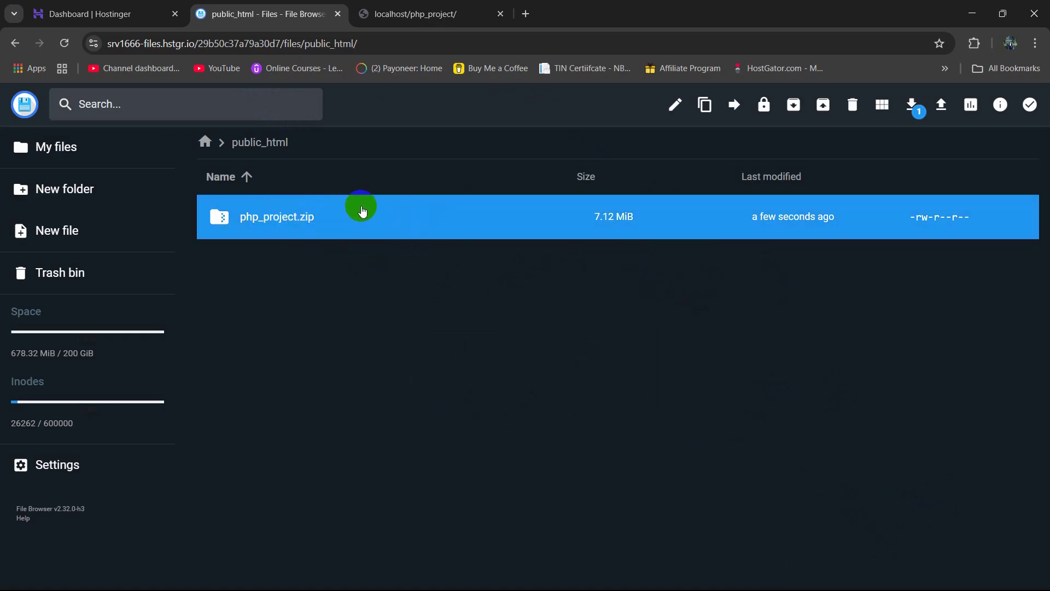
pyautogui.rightClick(411, 215)
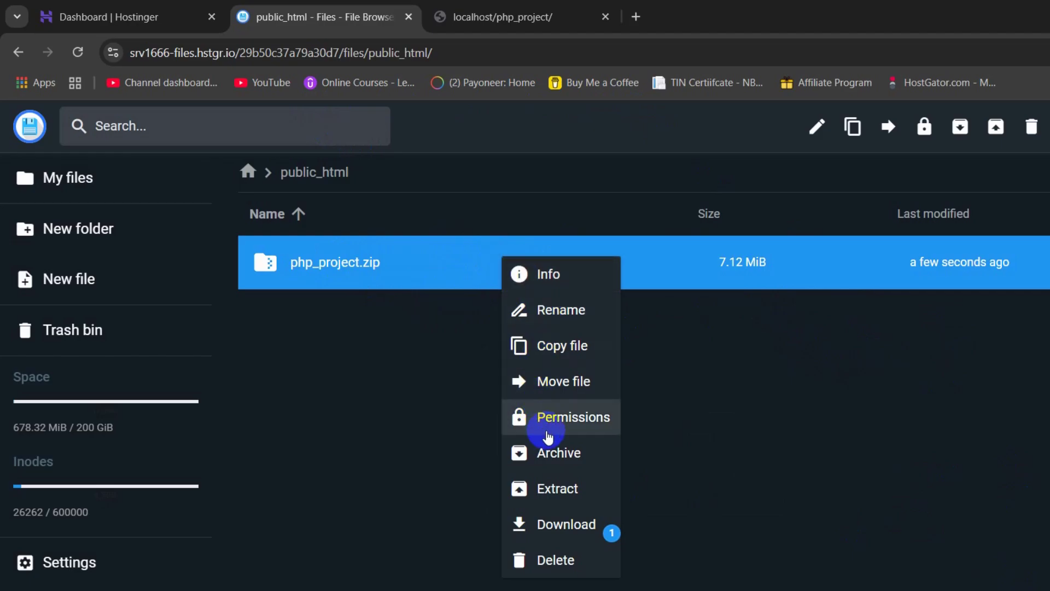
# - Extract php_project.zip into public_html with '/' as the folder name
pyautogui.click(570, 489)
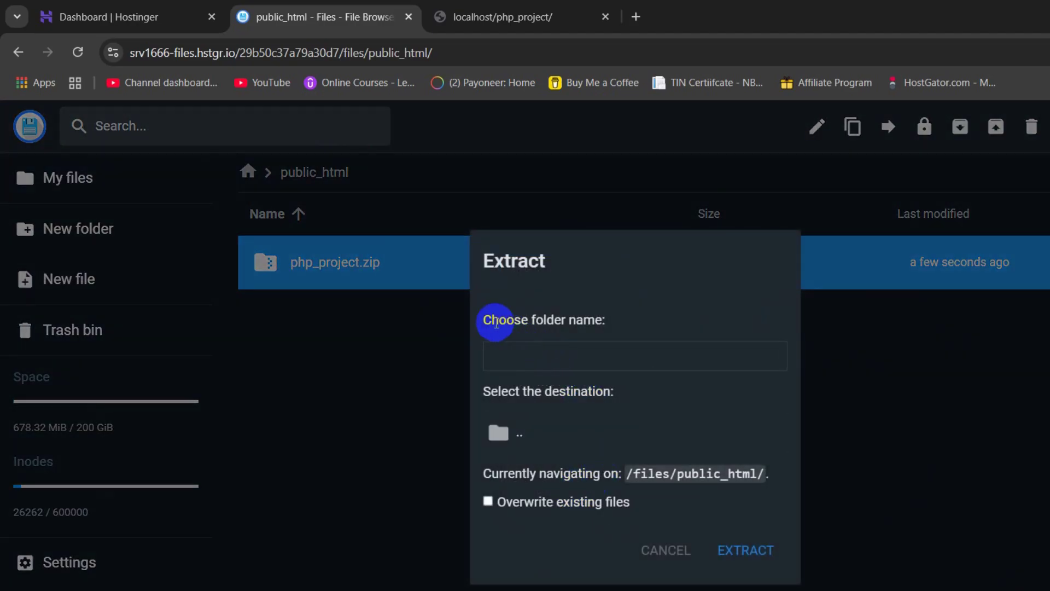
pyautogui.moveTo(495, 319); pyautogui.dragTo(593, 318)
pyautogui.click(536, 346)
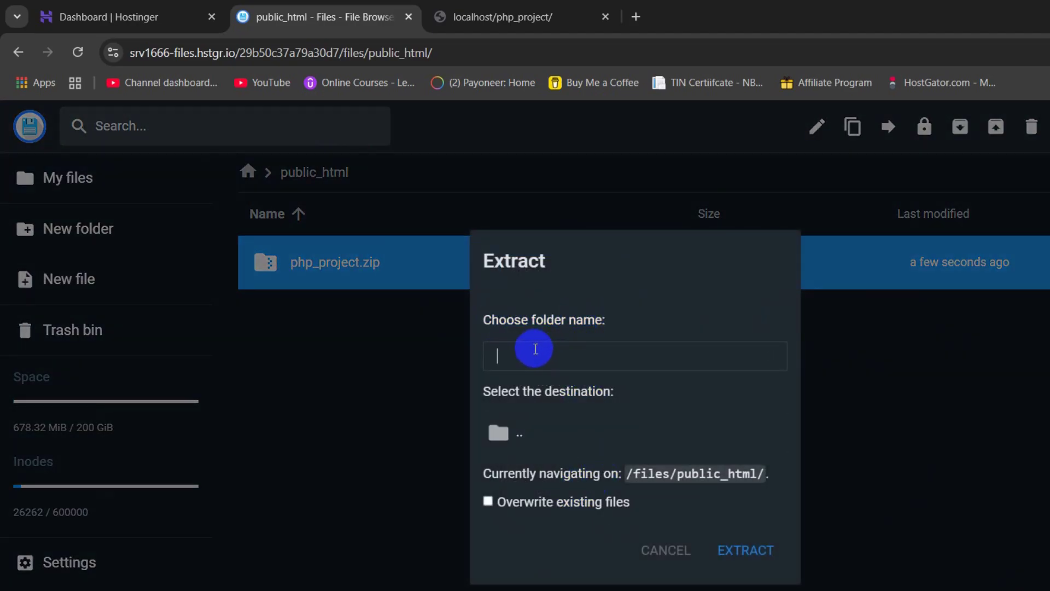
pyautogui.write('/')
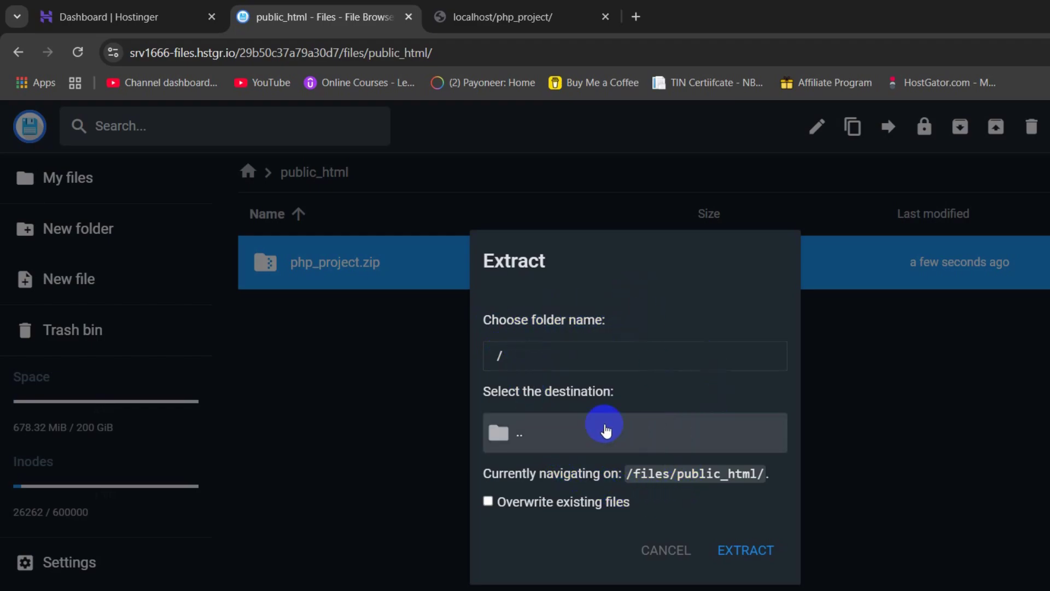
pyautogui.click(755, 554)
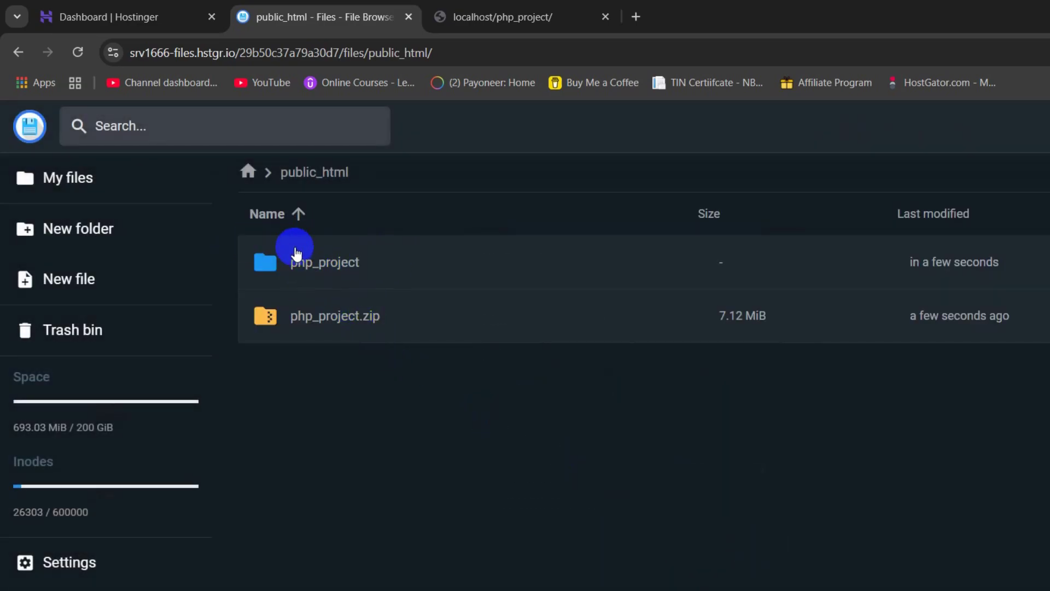
# - Check the extracted php_project folder, then permanently delete php_project.zip, skipping trash
pyautogui.doubleClick(403, 262)
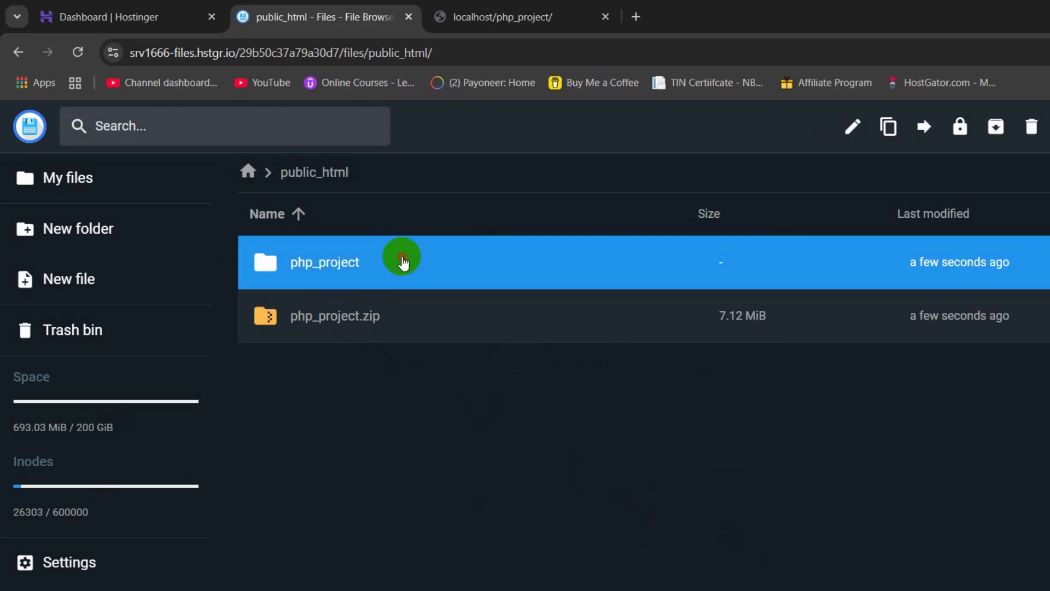
pyautogui.click(328, 172)
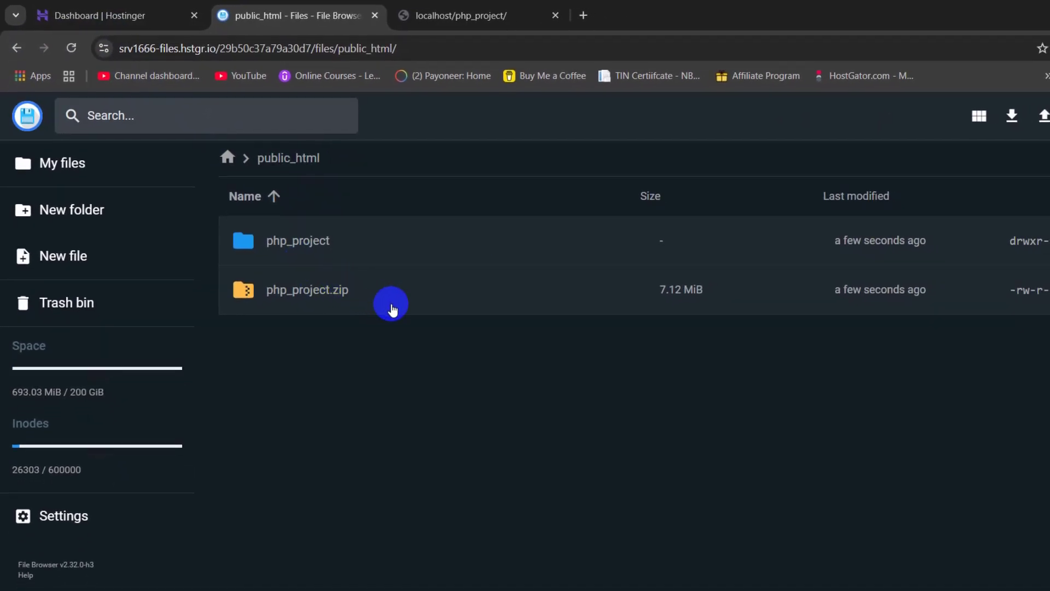
pyautogui.click(385, 302)
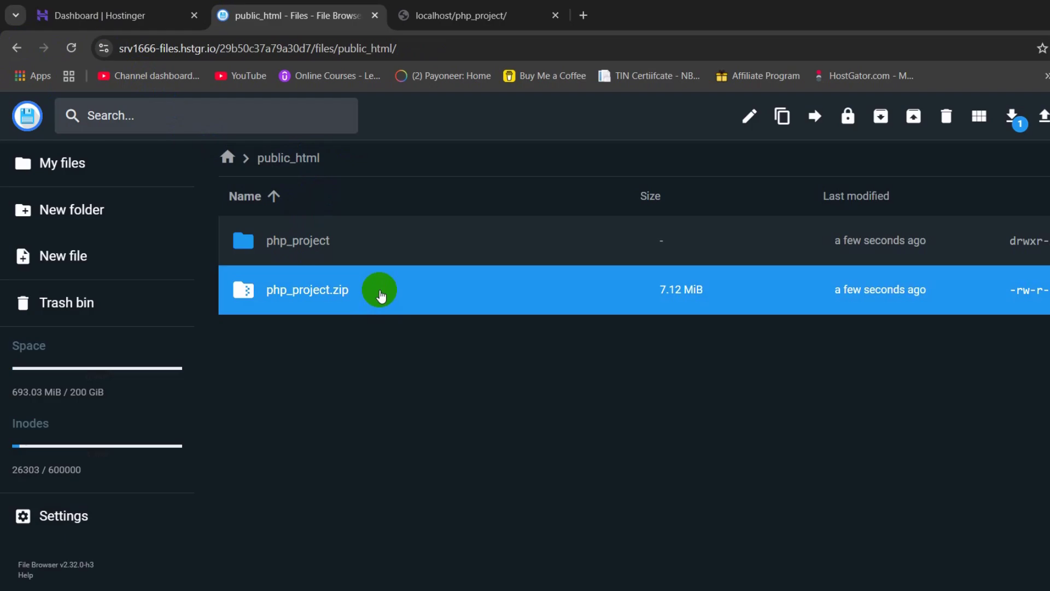
pyautogui.rightClick(417, 290)
pyautogui.click(464, 570)
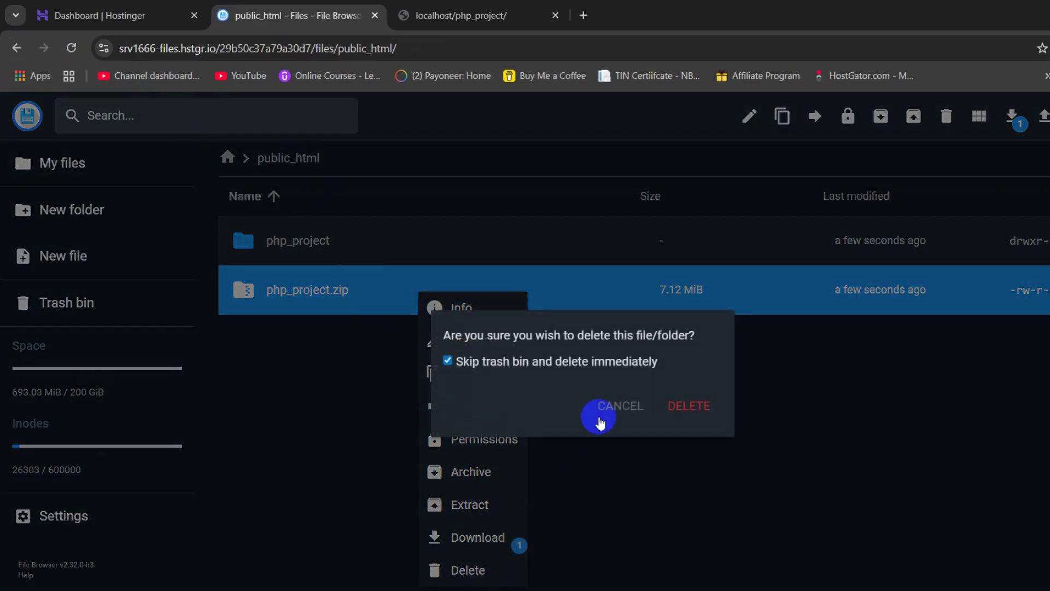
pyautogui.click(688, 407)
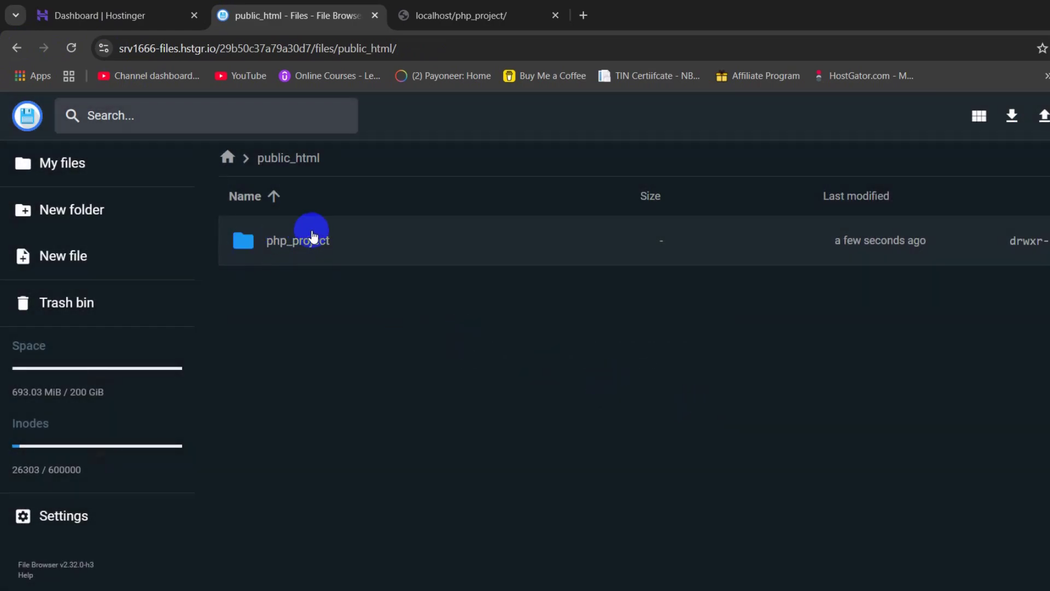
# - Open php_project and multi-select admin, home, images, product_image, cover.png and db.php
pyautogui.doubleClick(344, 219)
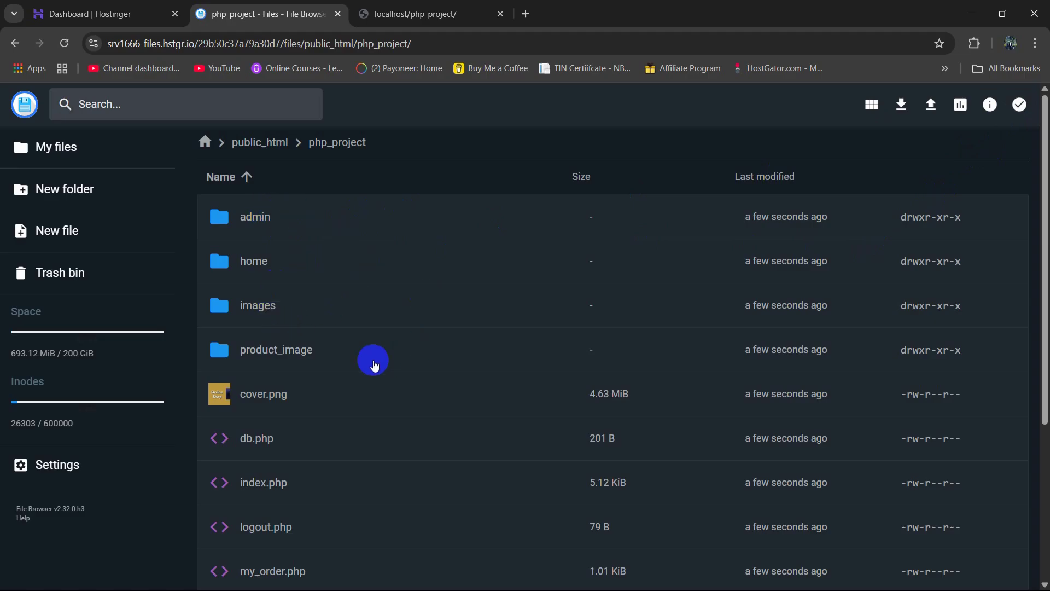
pyautogui.scroll(-5, 427, 356)
pyautogui.scroll(5, 574, 340)
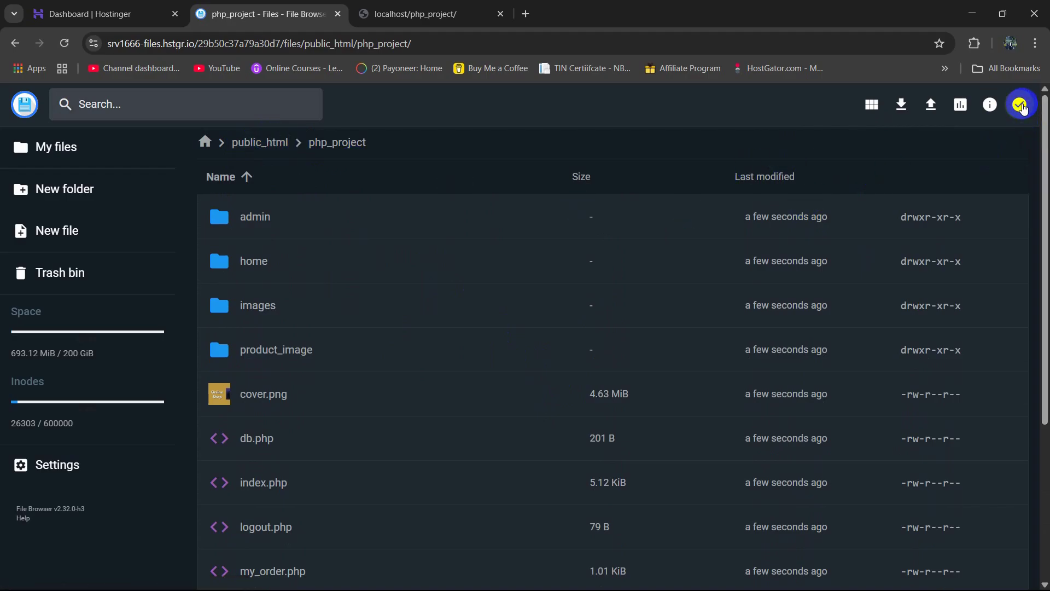
pyautogui.click(1020, 105)
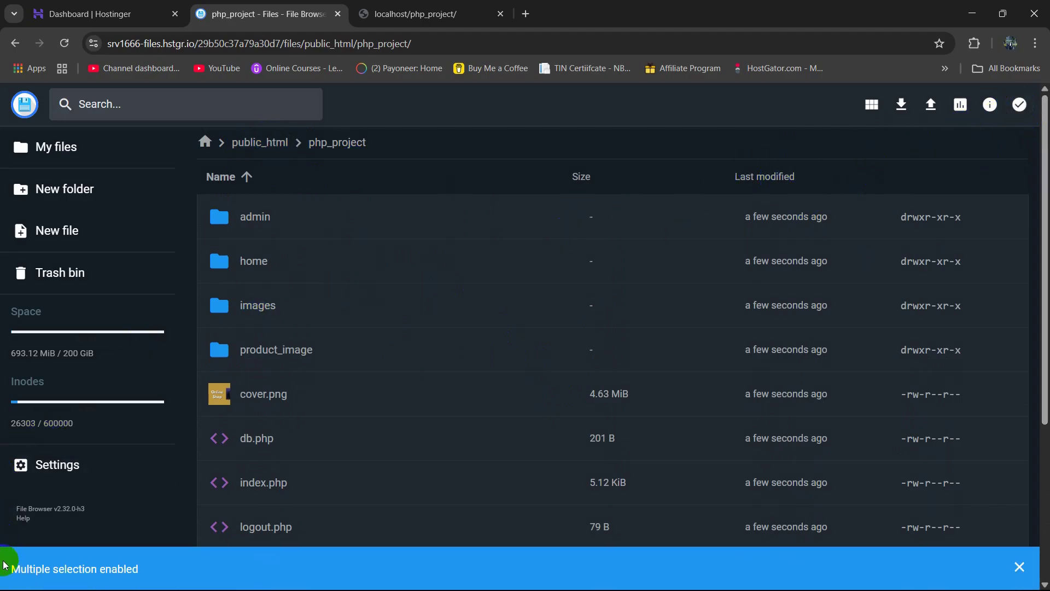
pyautogui.click(333, 223)
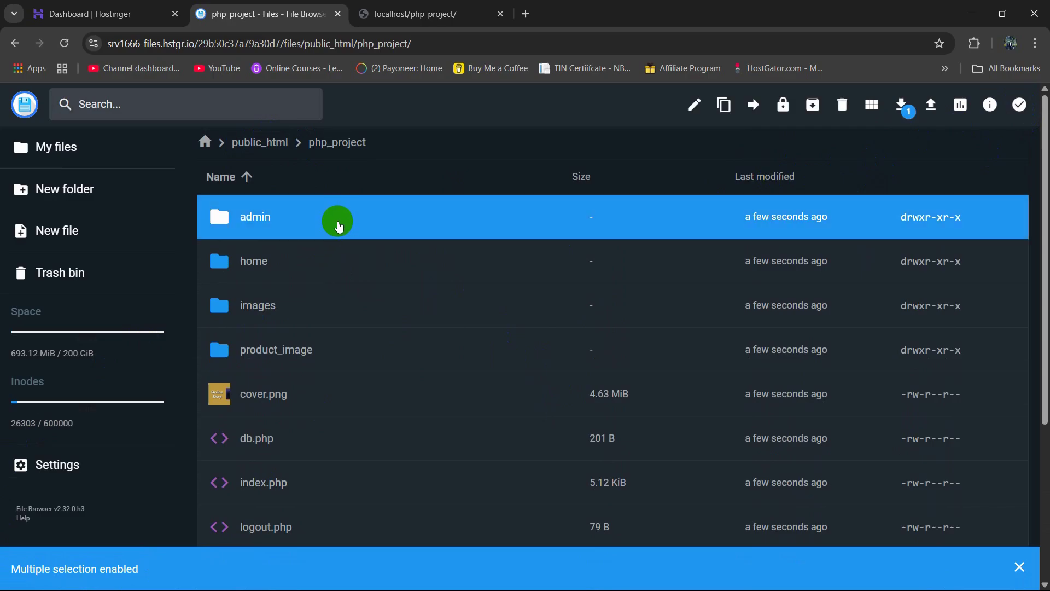
pyautogui.click(331, 260)
pyautogui.click(336, 313)
pyautogui.click(324, 349)
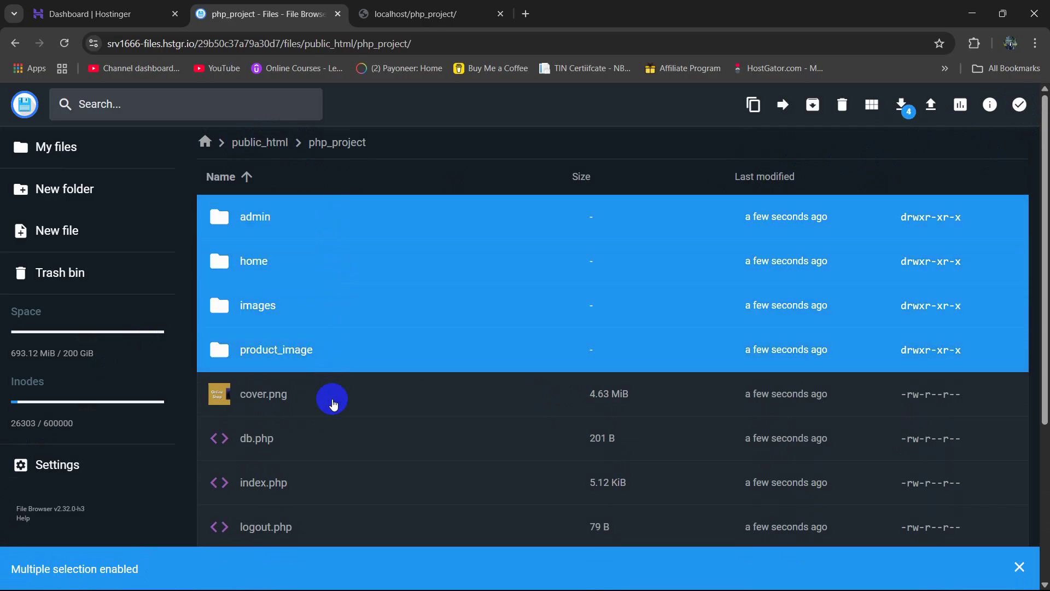
pyautogui.click(331, 395)
pyautogui.click(328, 439)
# - Add index.php, logout.php, my_order.php, php_ecom.sql, product.php, READ ME.txt and style.css to the selection
pyautogui.scroll(-4, 394, 355)
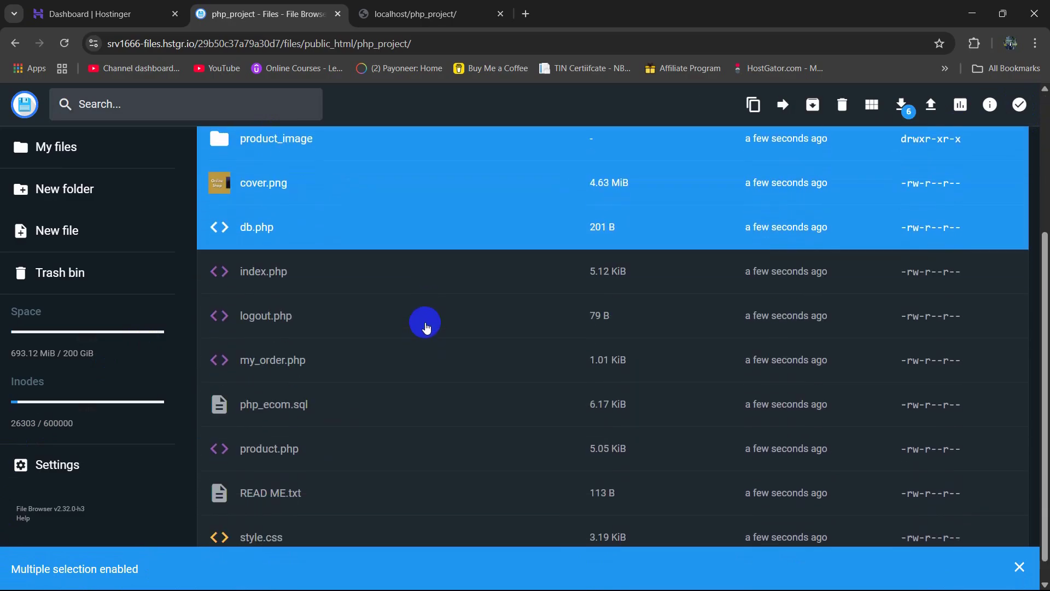
pyautogui.click(369, 254)
pyautogui.click(362, 294)
pyautogui.click(359, 349)
pyautogui.click(344, 392)
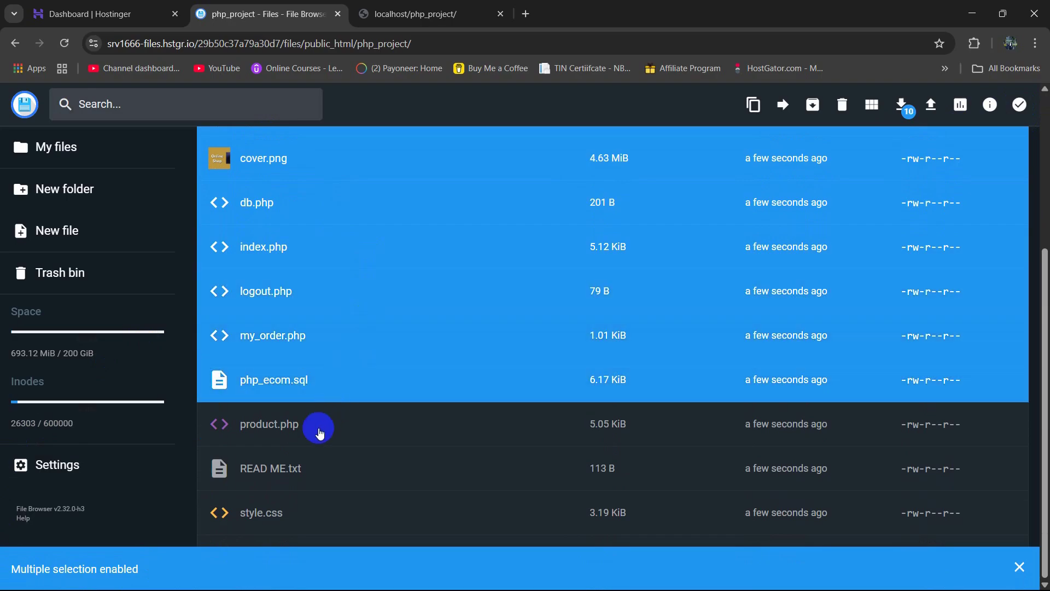
pyautogui.click(321, 429)
pyautogui.click(321, 469)
pyautogui.click(322, 504)
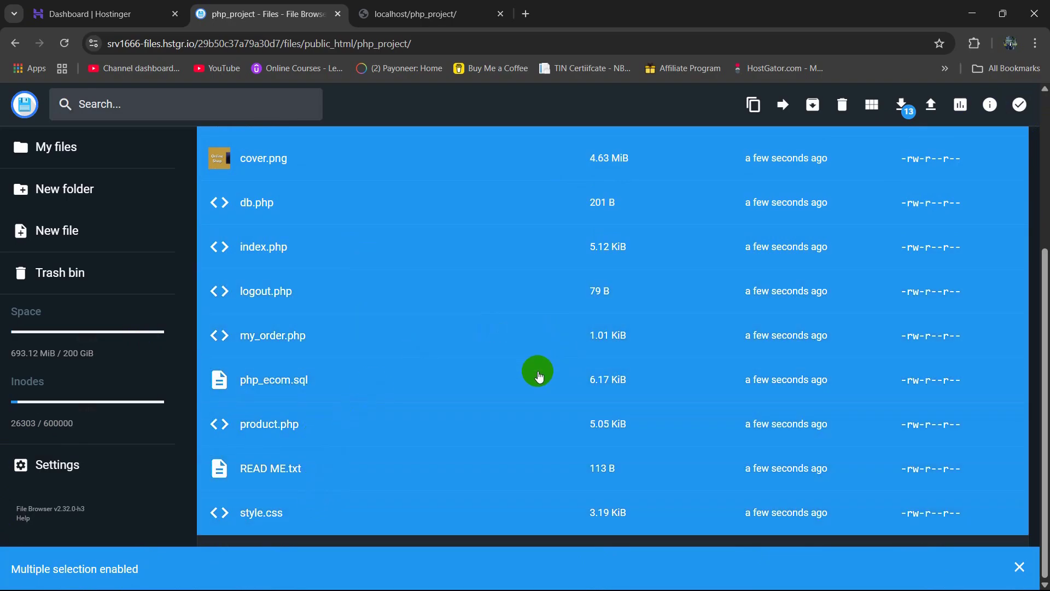
pyautogui.scroll(4, 717, 249)
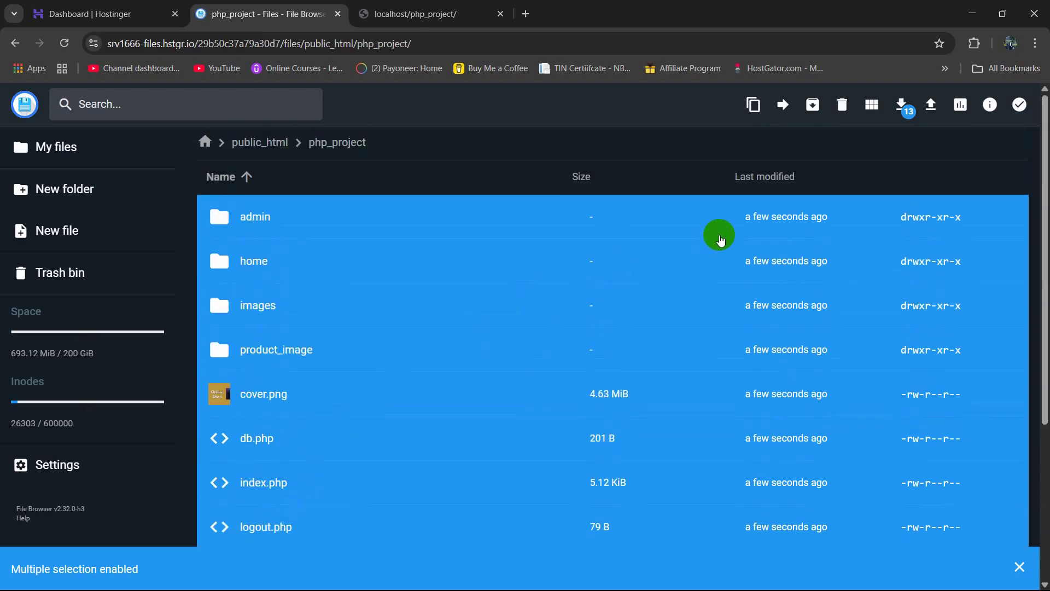
# - Move the 13 selected items to the parent folder '..' (public_html)
pyautogui.click(783, 106)
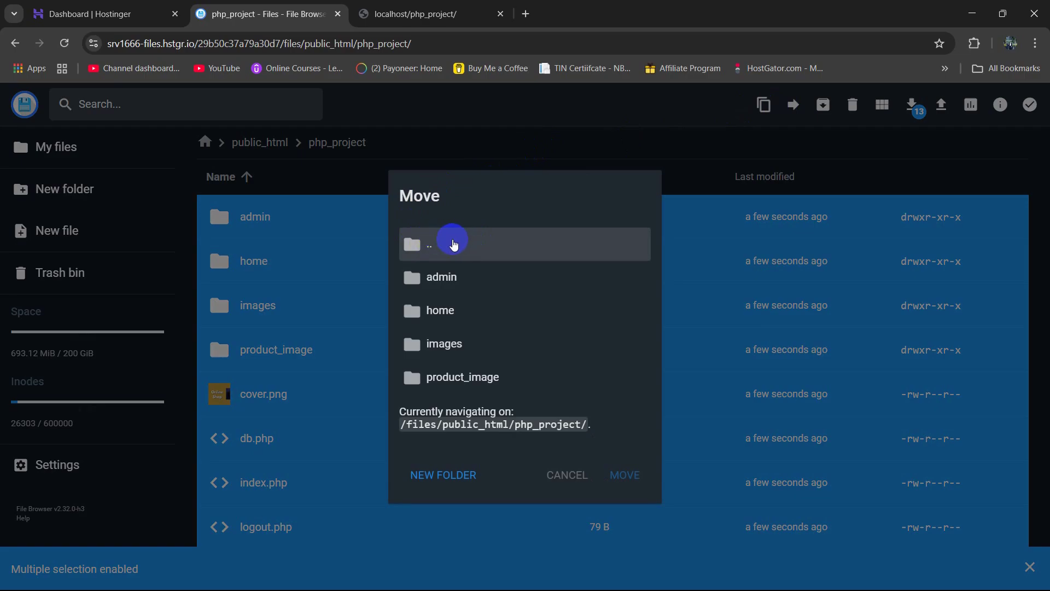
pyautogui.click(484, 246)
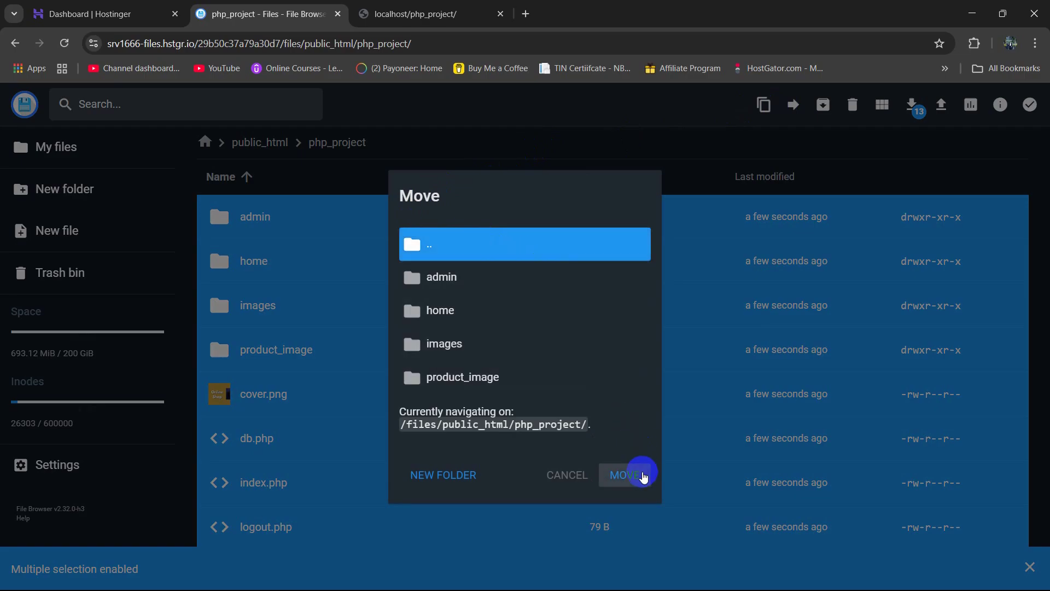
pyautogui.click(629, 476)
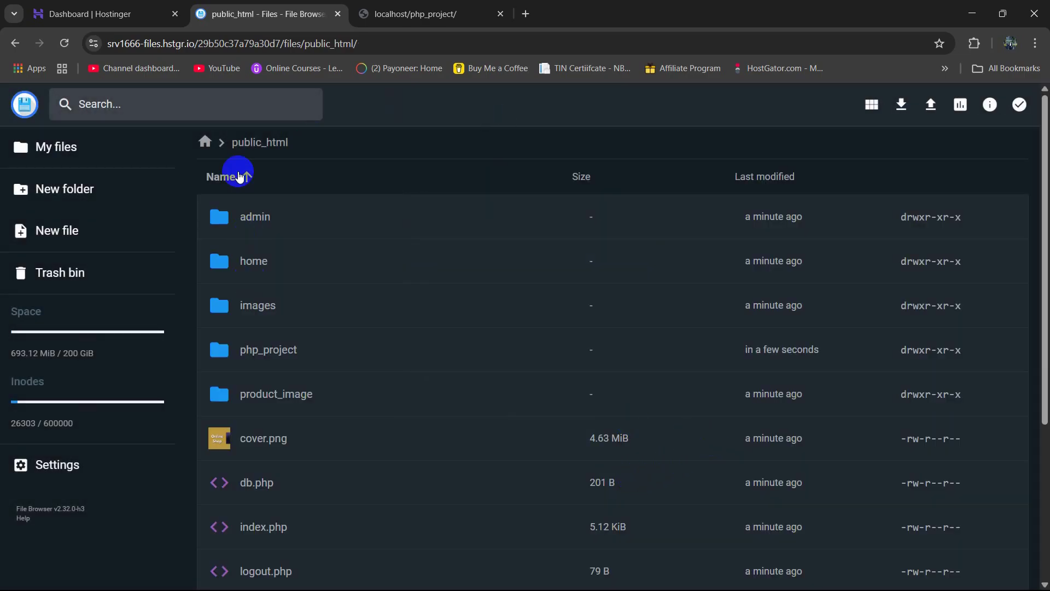
# - Reopen public_html from home and confirm the php_project folder is empty
pyautogui.click(205, 141)
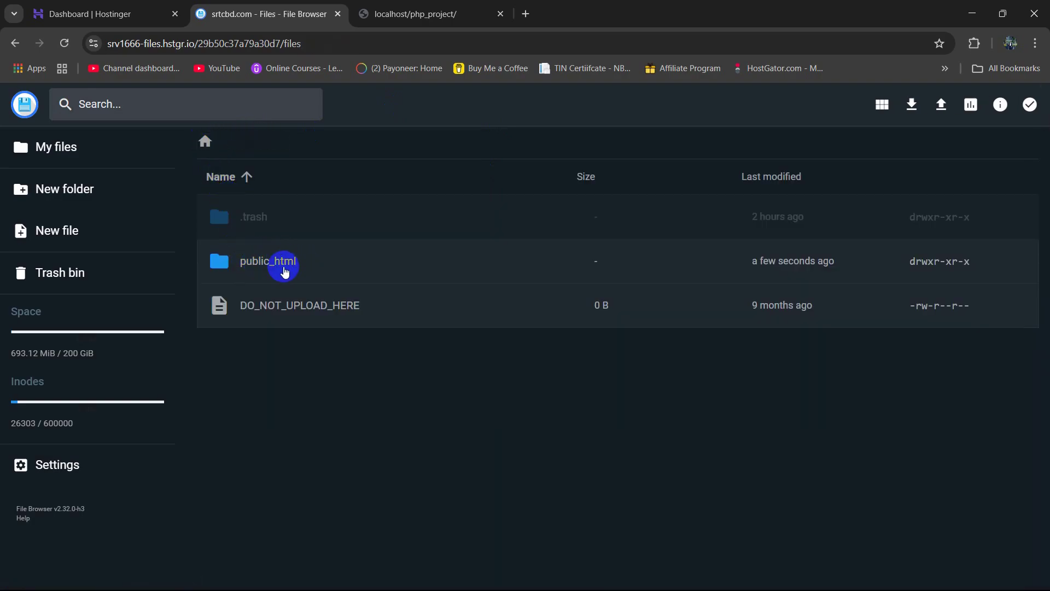
pyautogui.doubleClick(313, 261)
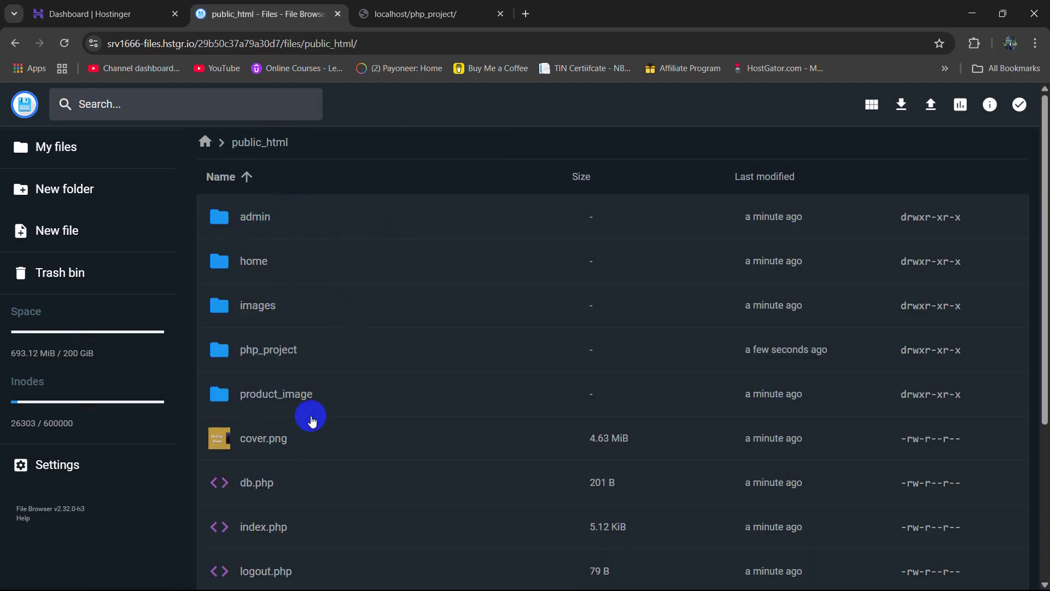
pyautogui.scroll(-5, 312, 415)
pyautogui.scroll(5, 375, 368)
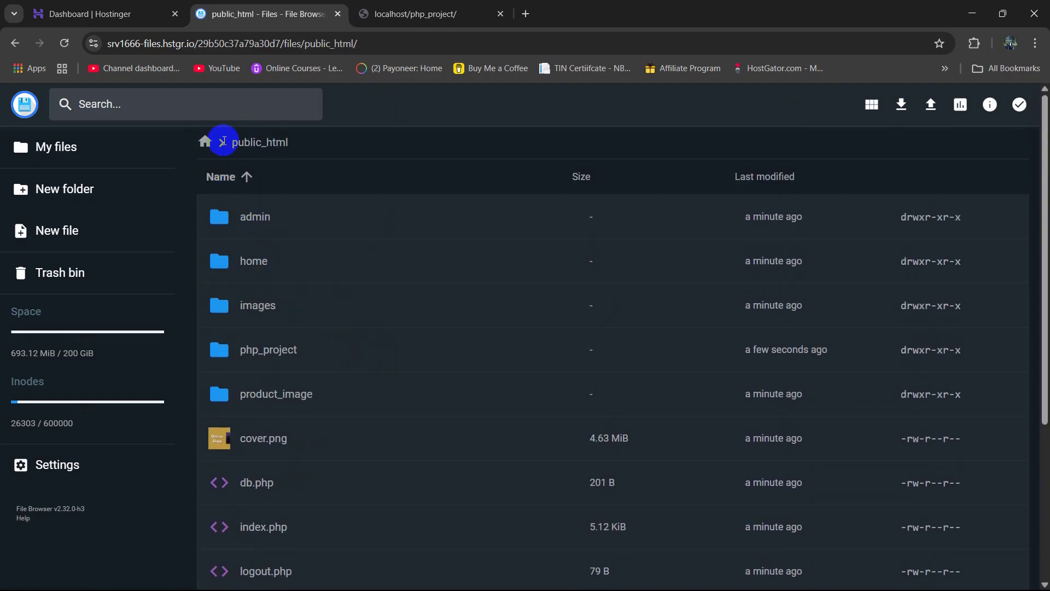
pyautogui.doubleClick(320, 352)
pyautogui.click(14, 42)
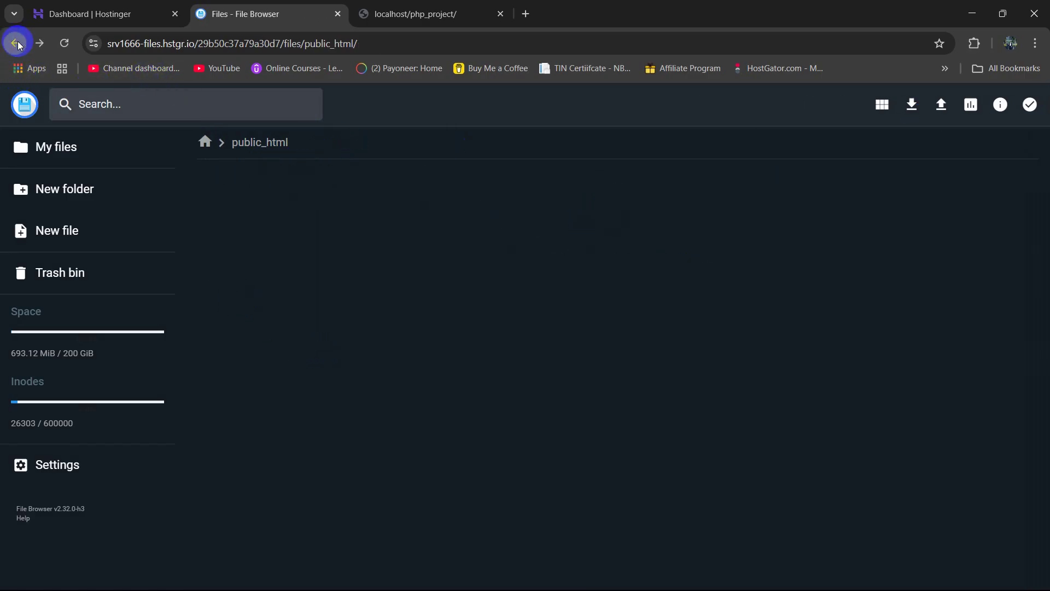
# - Permanently delete the empty php_project folder from public_html
pyautogui.click(315, 356)
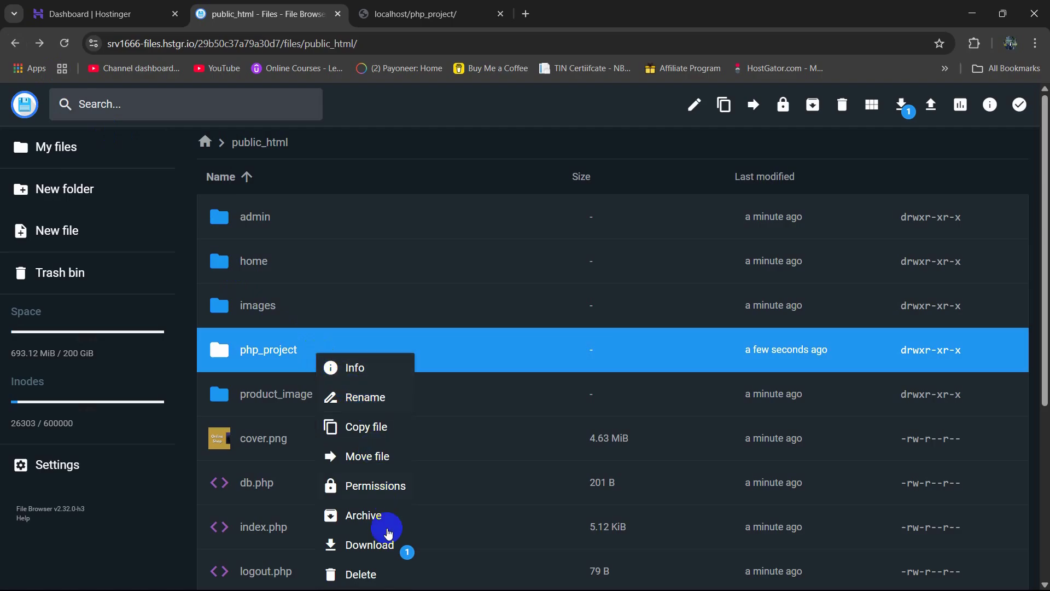
pyautogui.click(368, 572)
pyautogui.click(624, 365)
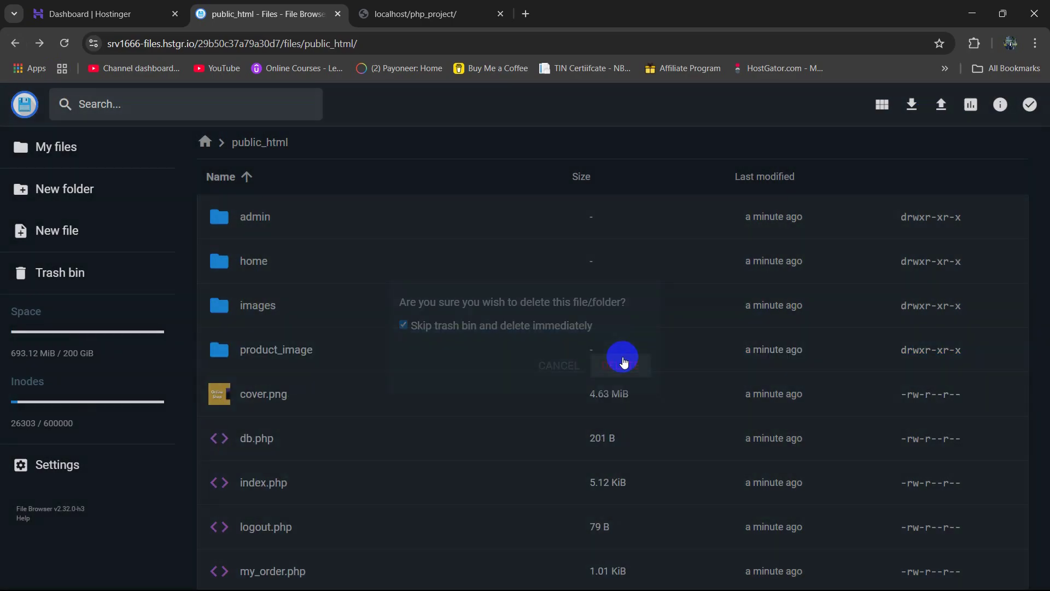
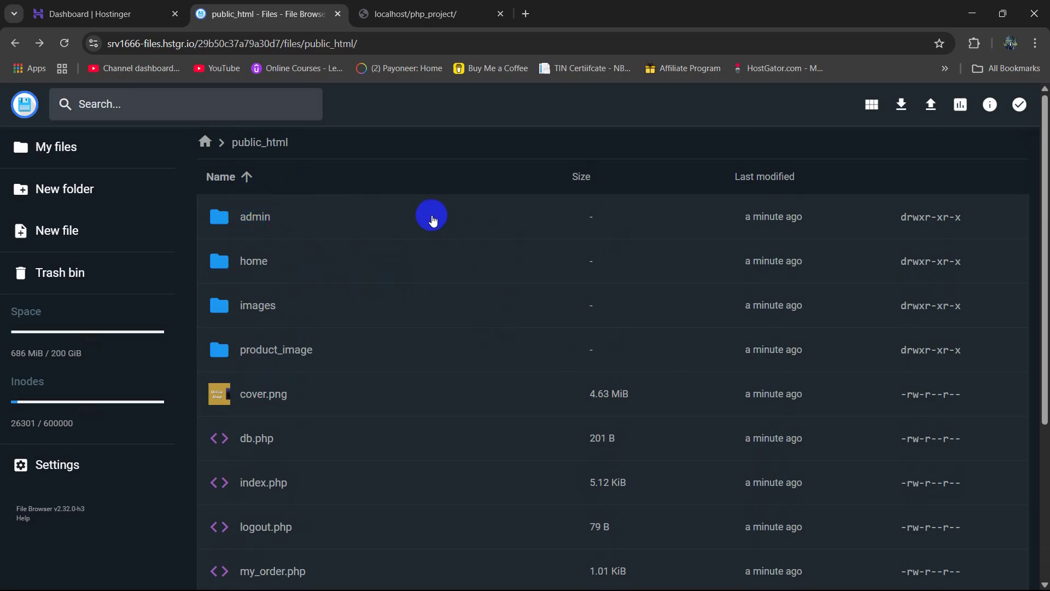
# - Open the live srtcbd.com site from the dashboard, note its HTTP 500 error, and return to the dashboard
pyautogui.click(90, 6)
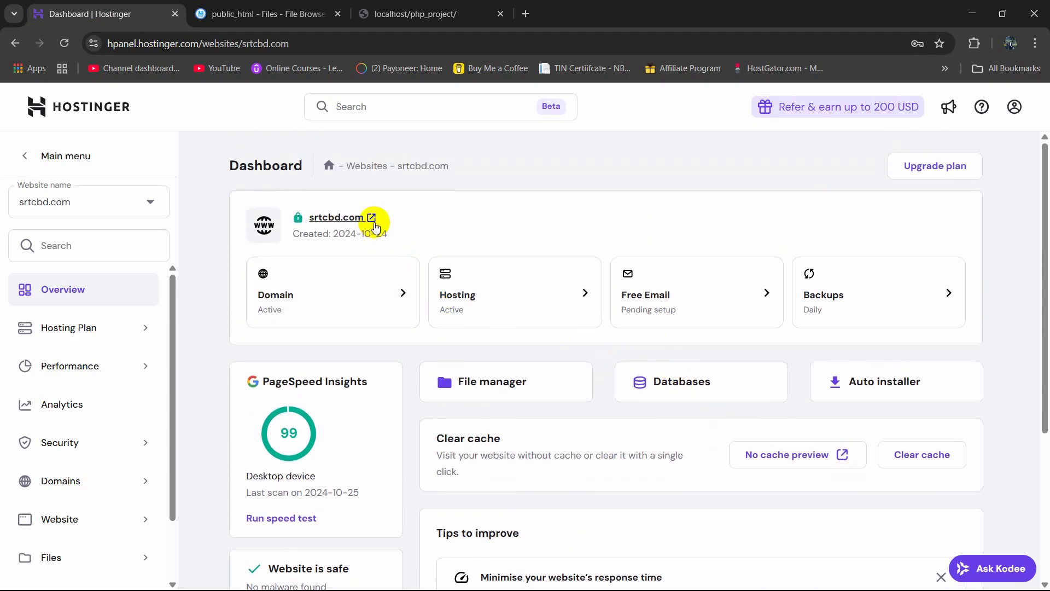
pyautogui.click(372, 217)
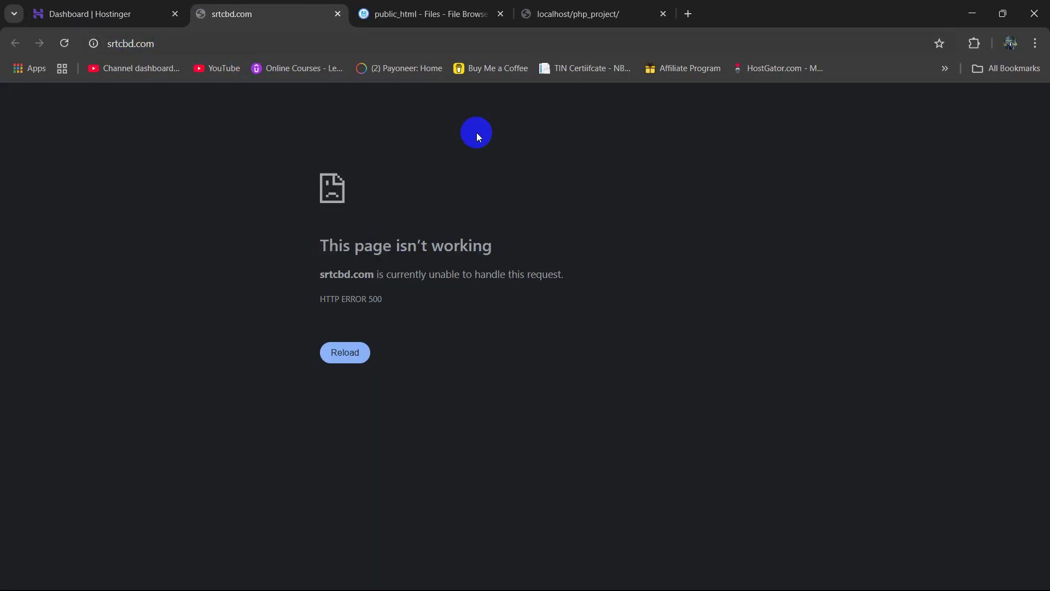
pyautogui.moveTo(309, 235); pyautogui.dragTo(611, 248)
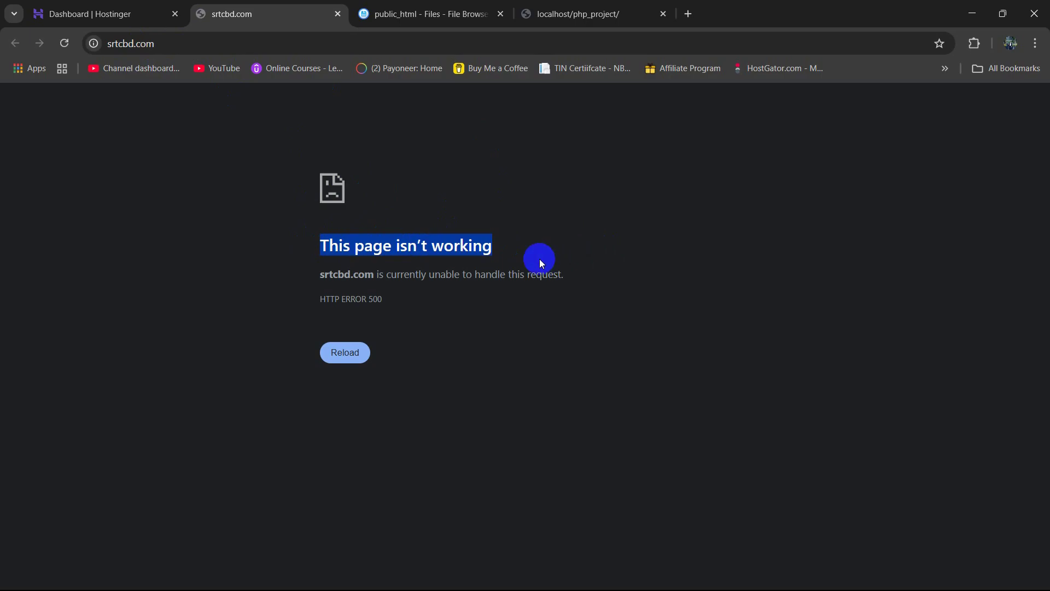
pyautogui.click(561, 224)
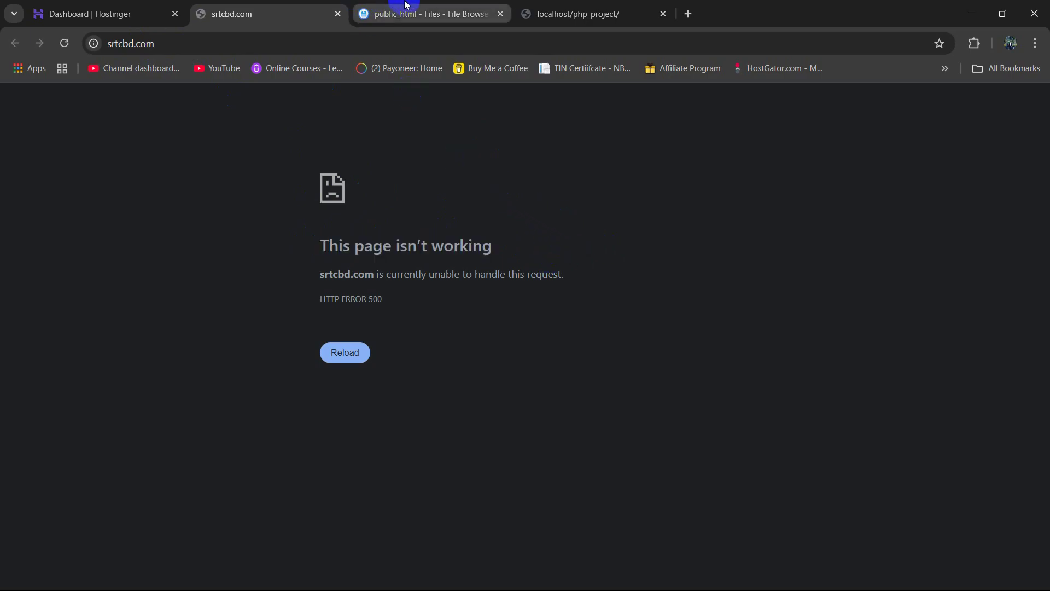
pyautogui.click(383, 13)
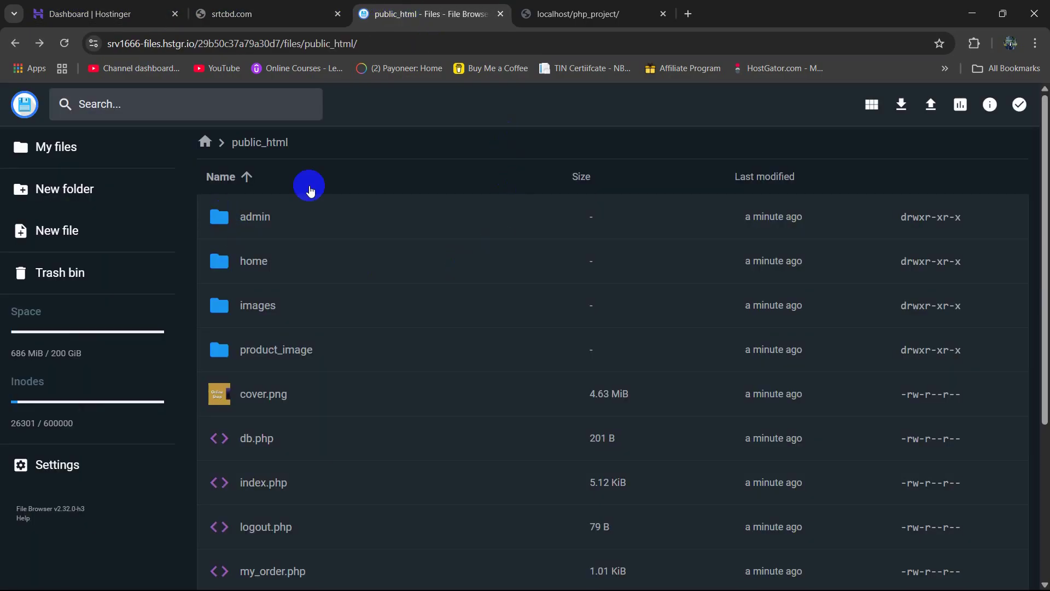
pyautogui.click(126, 5)
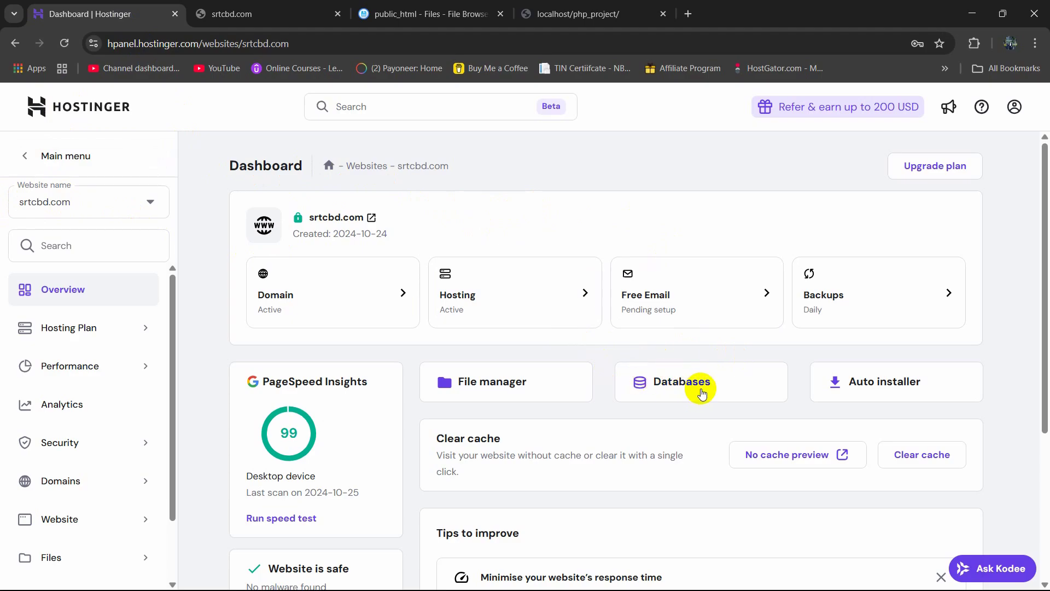
# - On the Databases page, enter php_ecom as the database name and username, and fill in a password
pyautogui.click(702, 392)
pyautogui.click(567, 257)
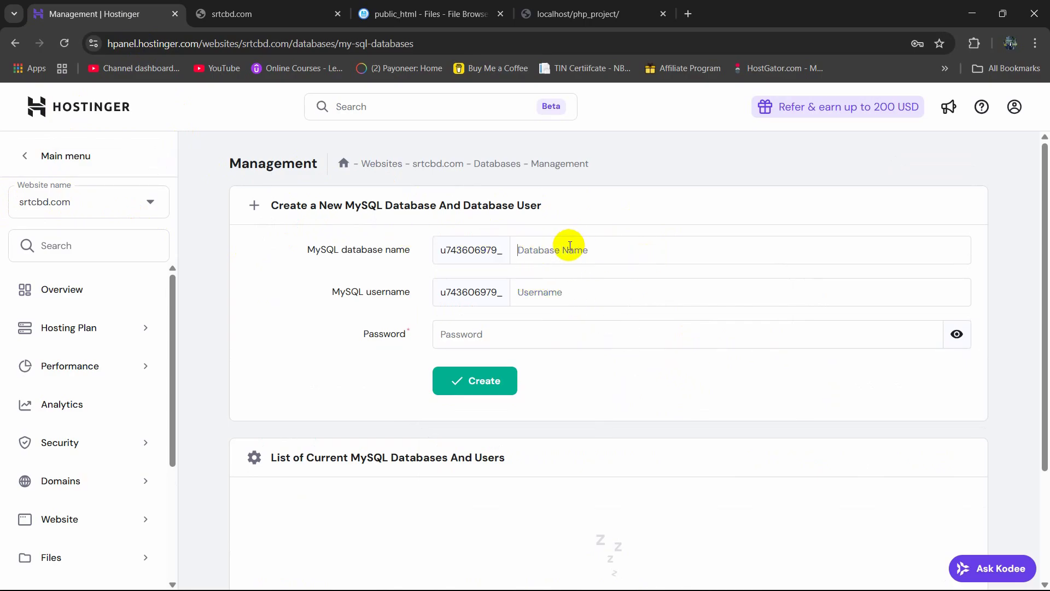
pyautogui.write('php_ecom')
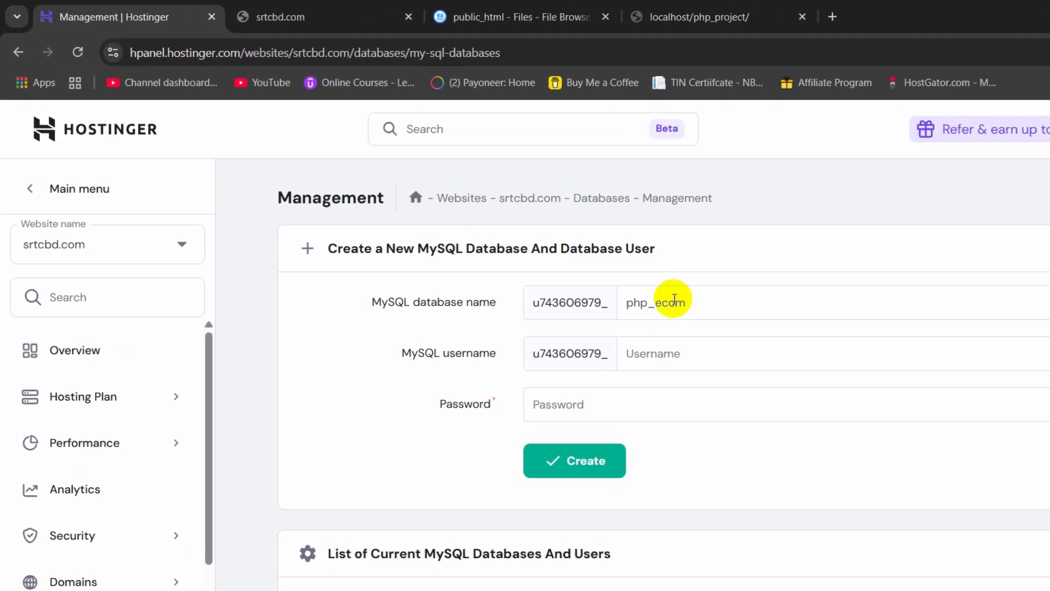
pyautogui.click(678, 365)
pyautogui.write('php_ecom')
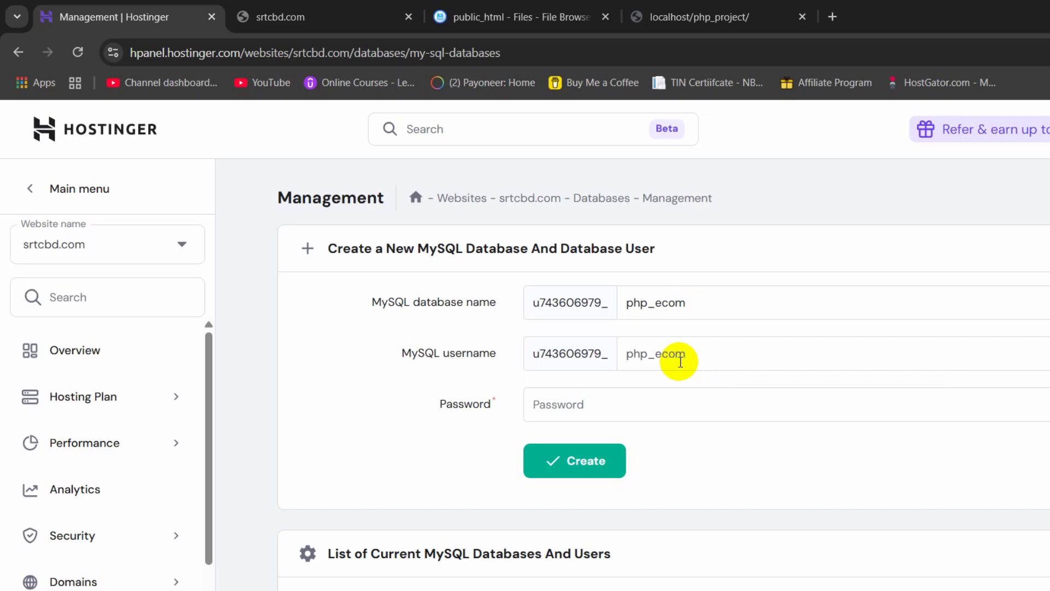
pyautogui.moveTo(532, 353); pyautogui.dragTo(603, 359)
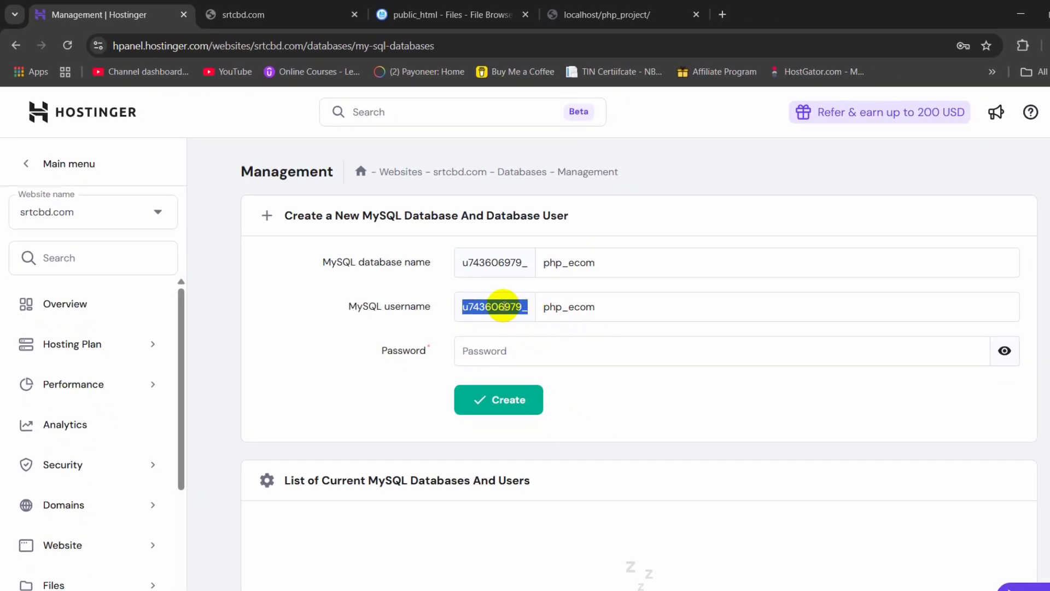
pyautogui.click(509, 361)
pyautogui.hotkey('ctrl', 'v')
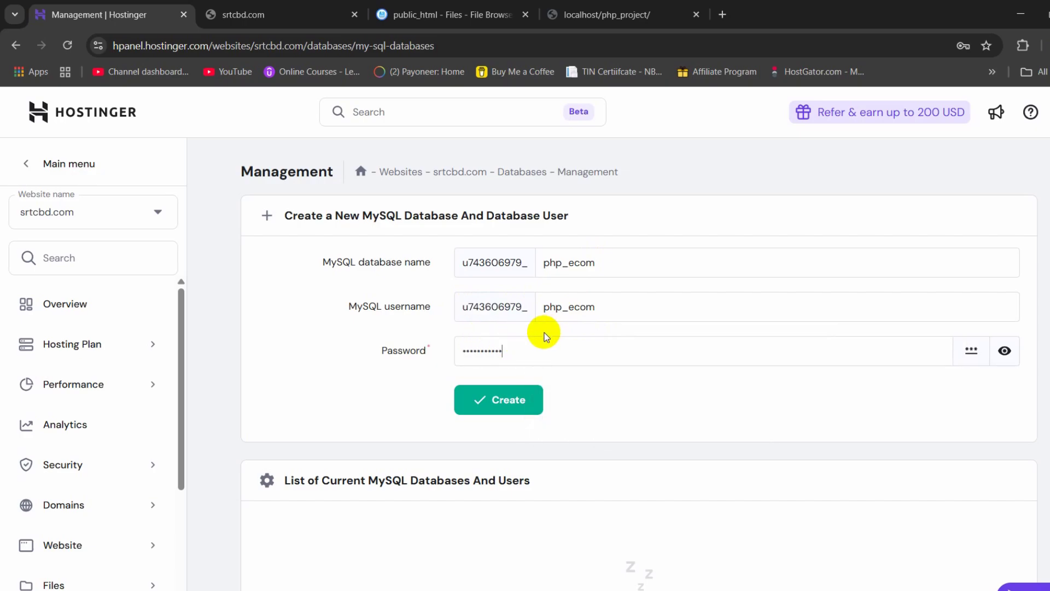
pyautogui.click(1005, 350)
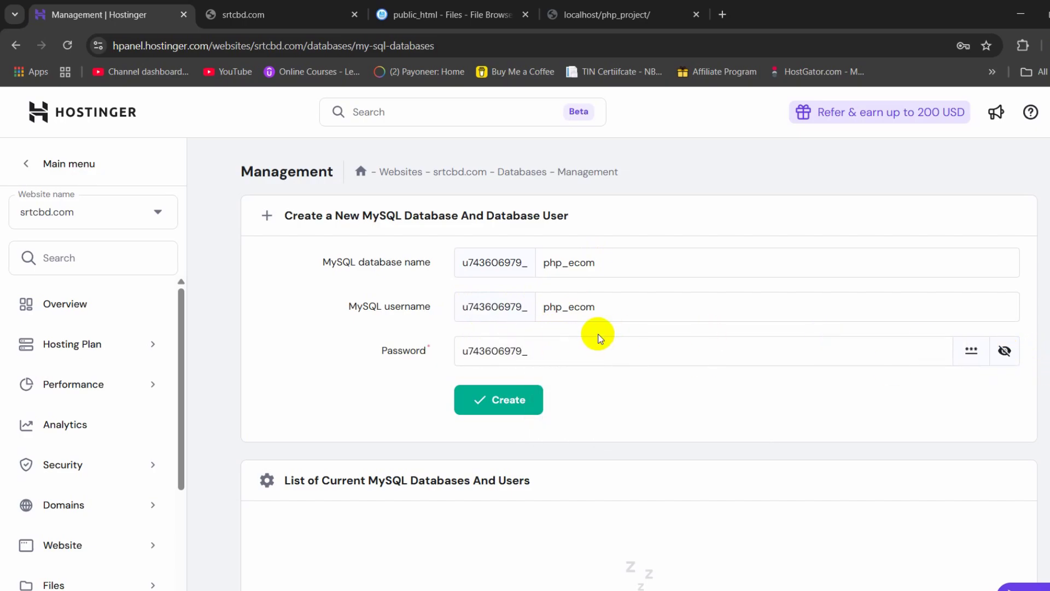
pyautogui.click(544, 355)
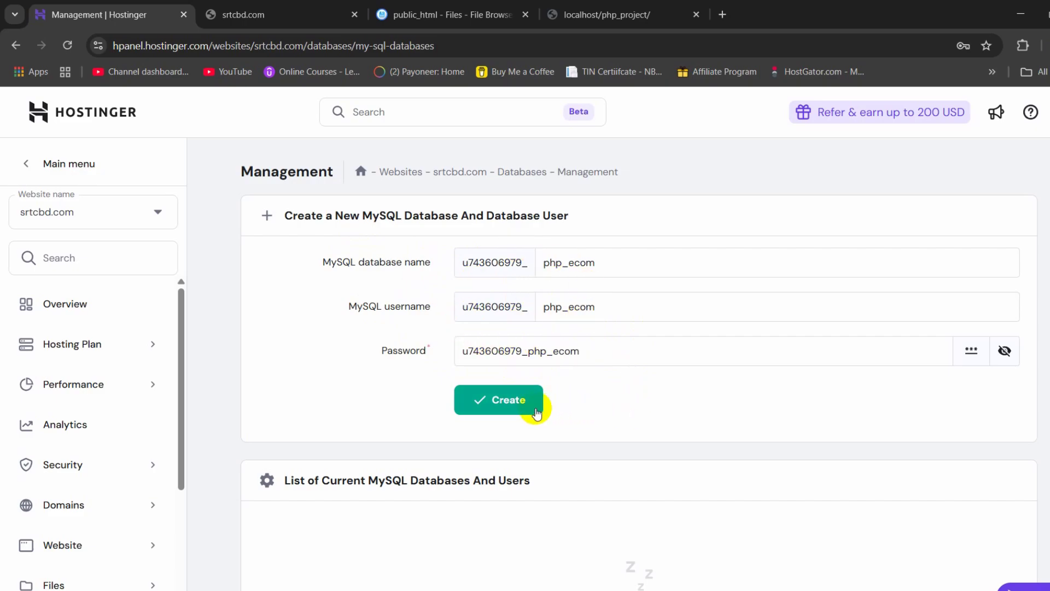
# - After the password-strength error, add an uppercase letter to the password and create the database and user
pyautogui.click(507, 405)
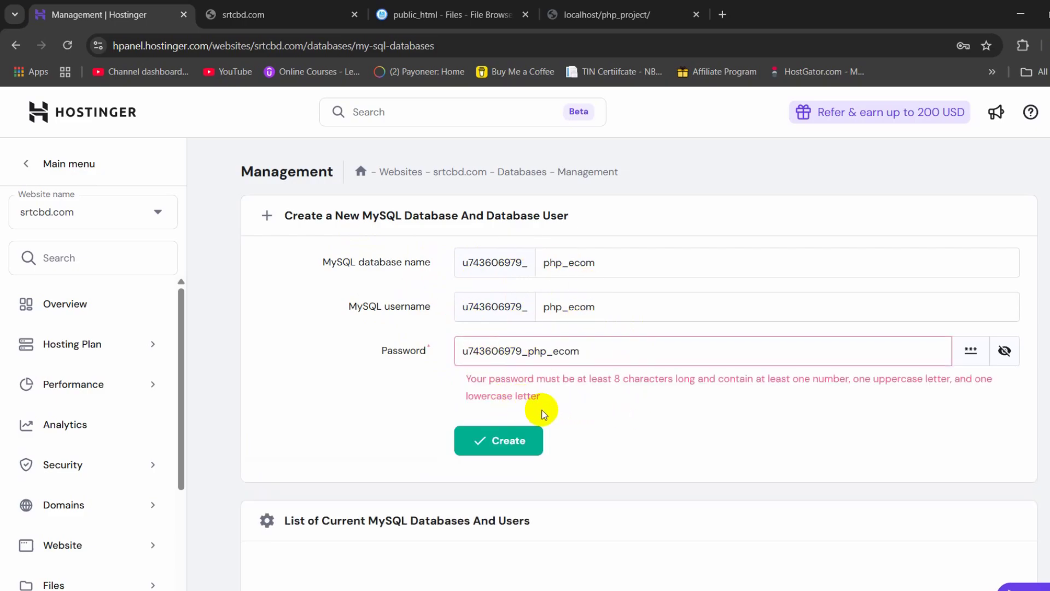
pyautogui.moveTo(464, 378); pyautogui.dragTo(691, 380)
pyautogui.moveTo(781, 378); pyautogui.dragTo(970, 389)
pyautogui.click(774, 406)
pyautogui.click(598, 350)
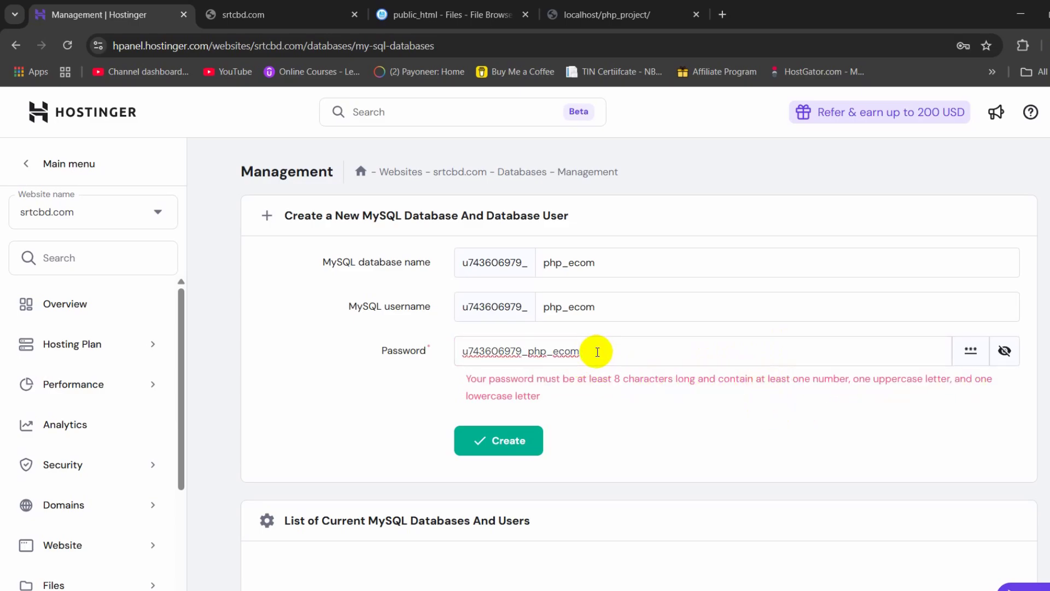
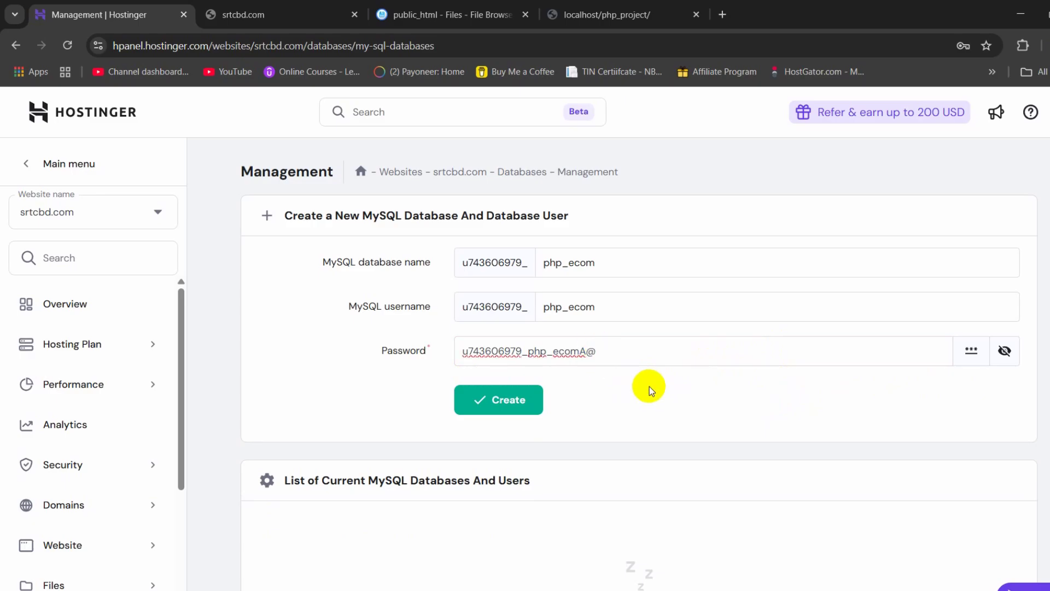
pyautogui.click(501, 405)
pyautogui.moveTo(791, 179); pyautogui.dragTo(994, 217)
pyautogui.click(921, 300)
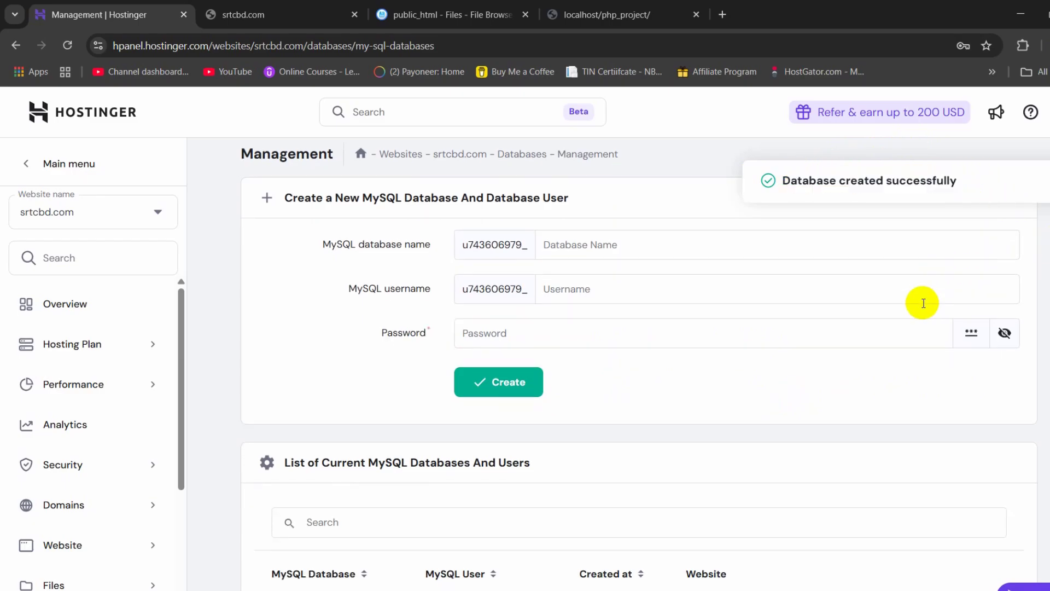
# - Find the php_ecom database row linked to srtcbd.com and open its empty structure in phpMyAdmin
pyautogui.scroll(-3, 719, 370)
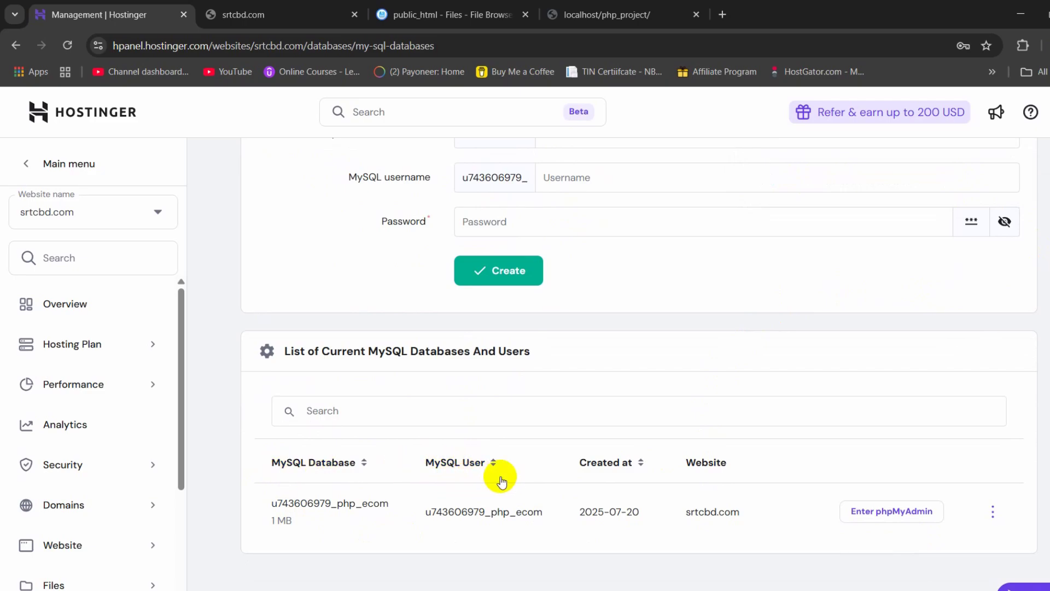
pyautogui.moveTo(687, 462); pyautogui.dragTo(731, 462)
pyautogui.moveTo(704, 513); pyautogui.dragTo(752, 523)
pyautogui.click(734, 551)
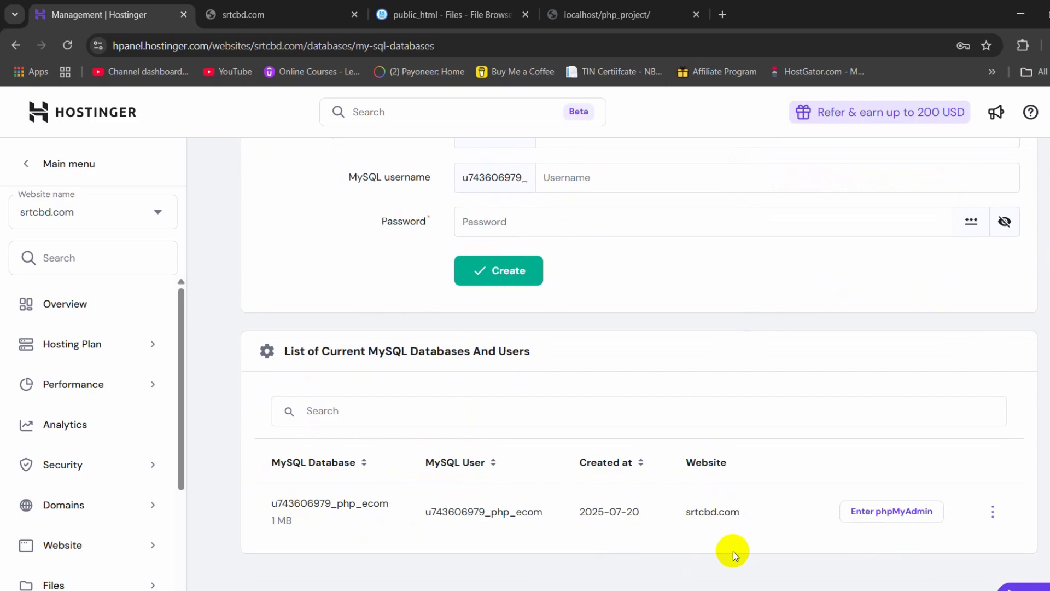
pyautogui.moveTo(546, 513); pyautogui.dragTo(485, 513)
pyautogui.click(627, 561)
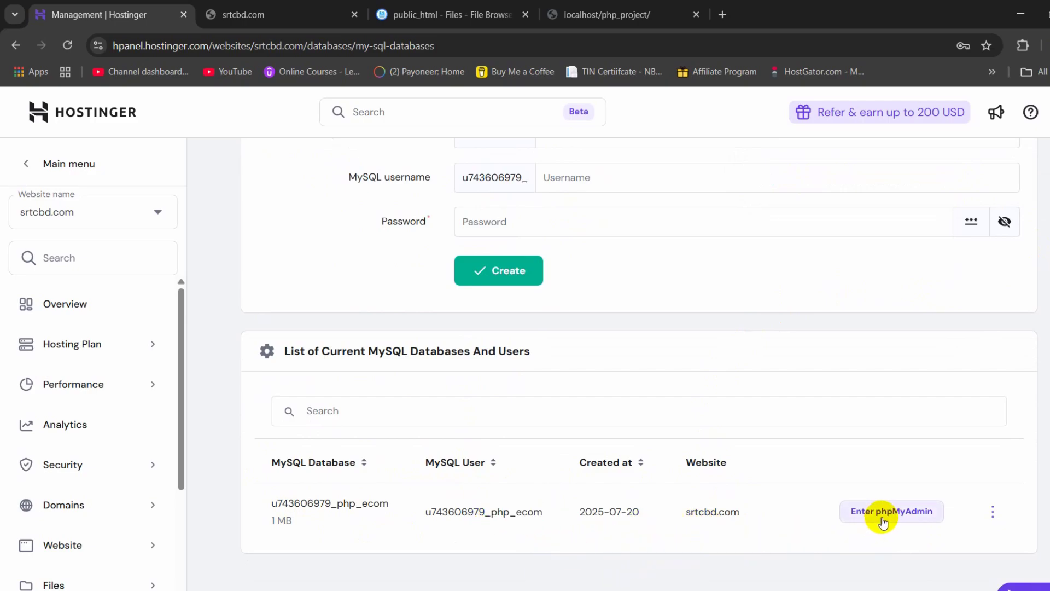
pyautogui.click(919, 514)
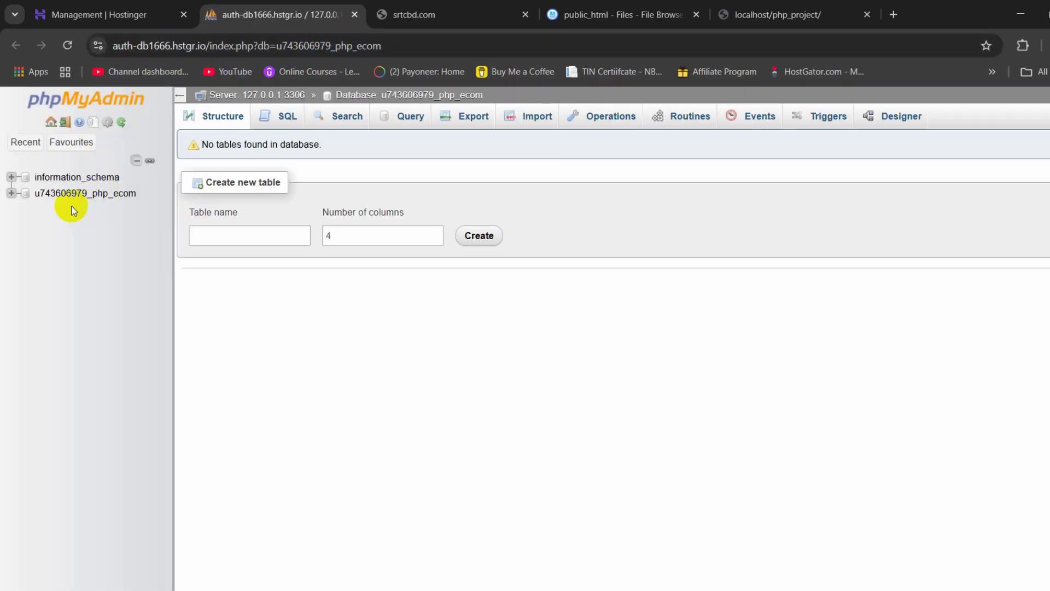
pyautogui.click(69, 195)
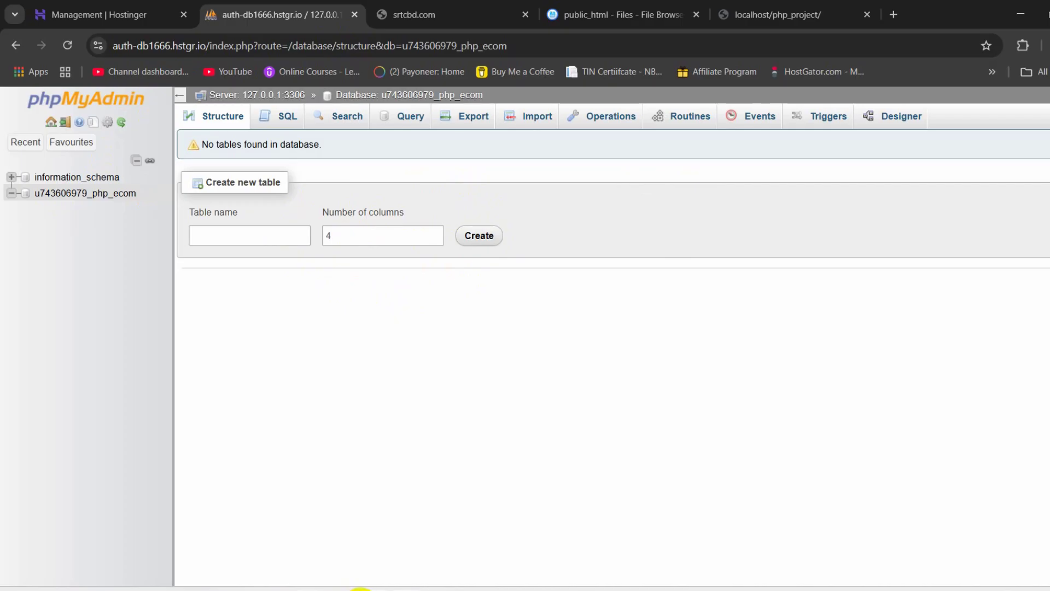
pyautogui.click(360, 588)
# - Open C:\xampp\htdocs\php_project and enlarge the icons to locate php_ecom.sql (6.17 KB)
pyautogui.doubleClick(281, 163)
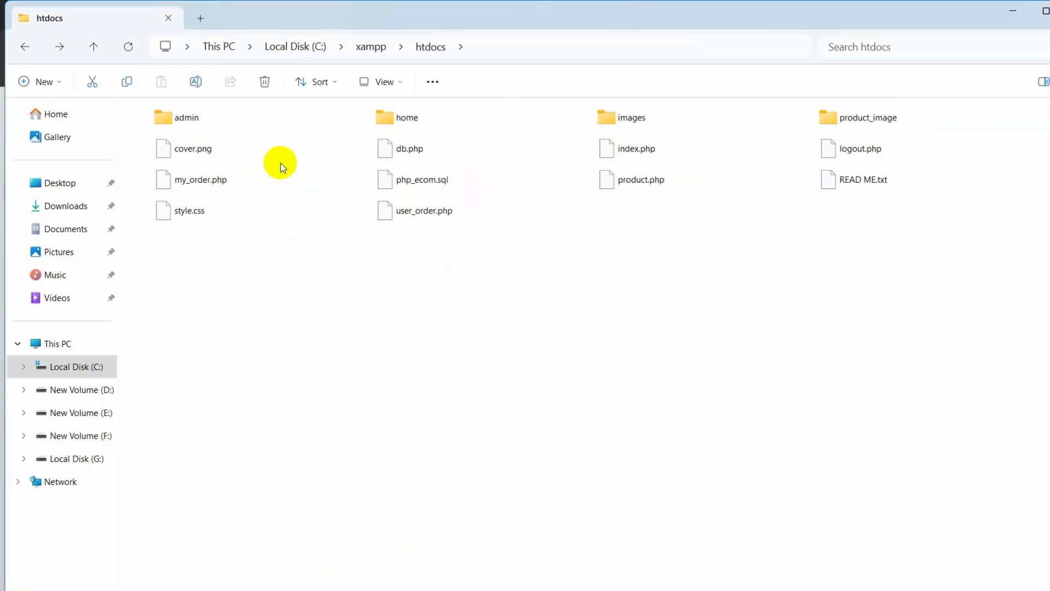
pyautogui.scroll(1, 721, 351)
pyautogui.scroll(4, 720, 352)
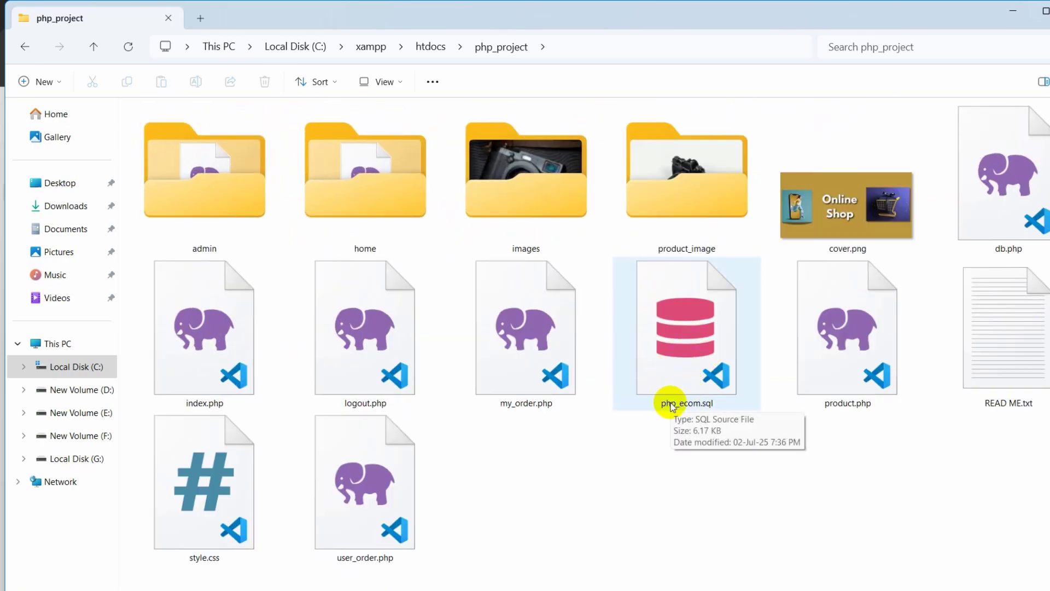
pyautogui.scroll(-1, 690, 407)
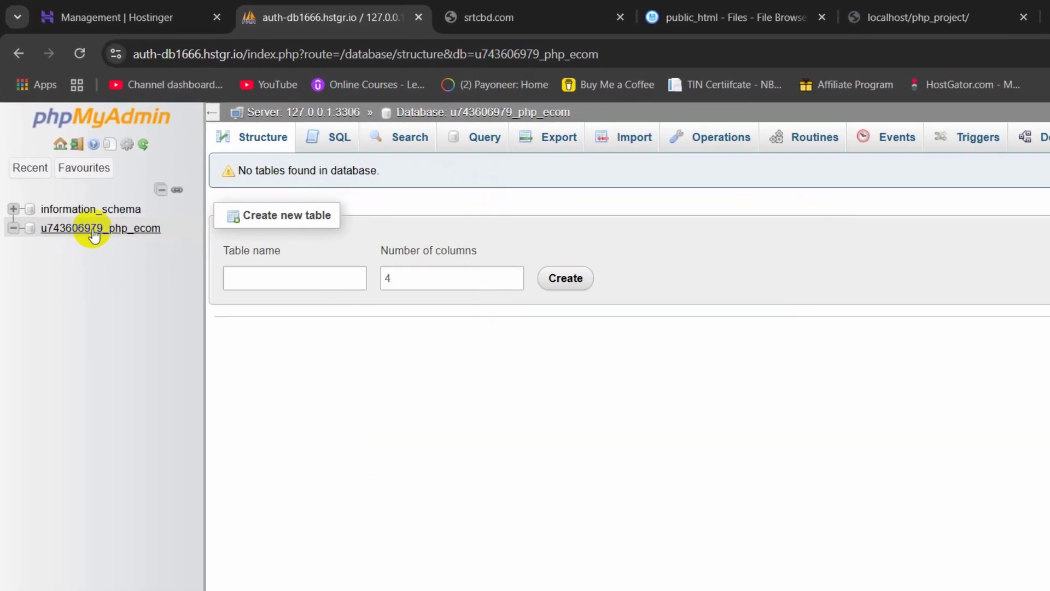
# - Import php_ecom.sql into the database, creating the orders, products and users tables
pyautogui.click(617, 144)
pyautogui.click(385, 353)
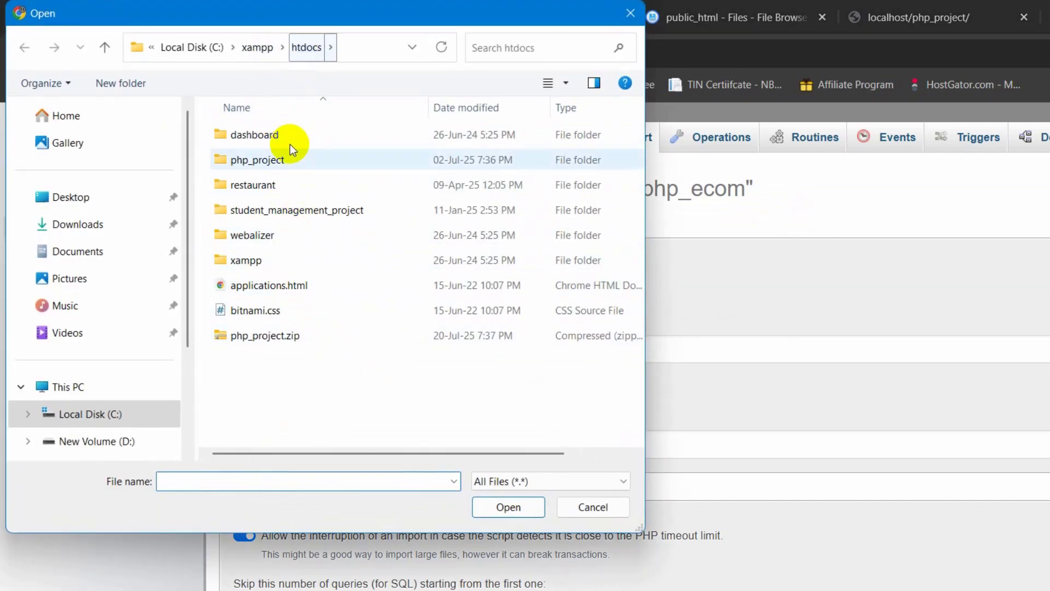
pyautogui.doubleClick(281, 158)
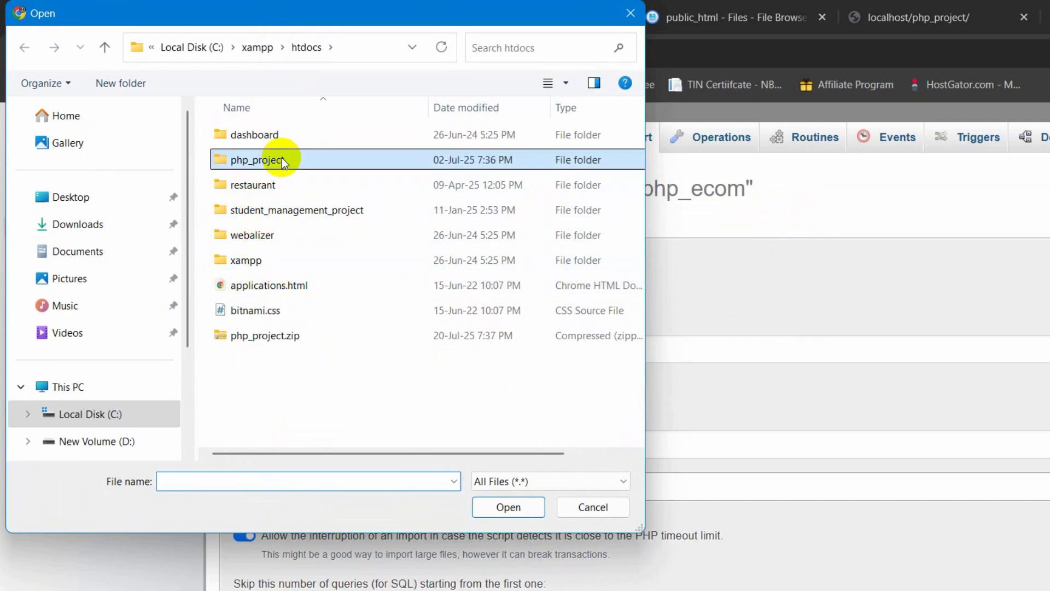
pyautogui.scroll(-1, 301, 208)
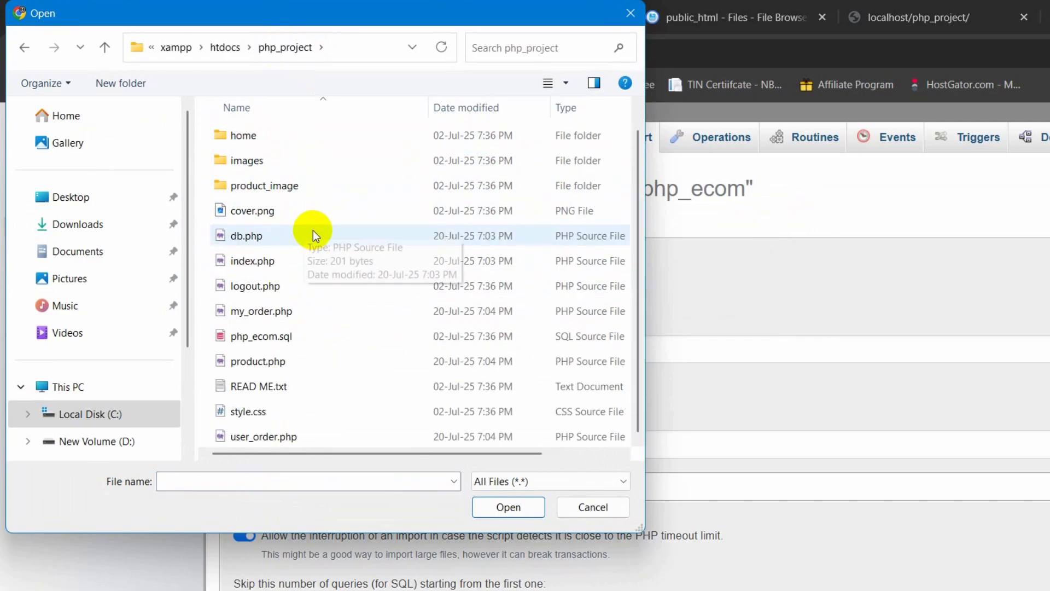
pyautogui.click(307, 335)
pyautogui.click(507, 501)
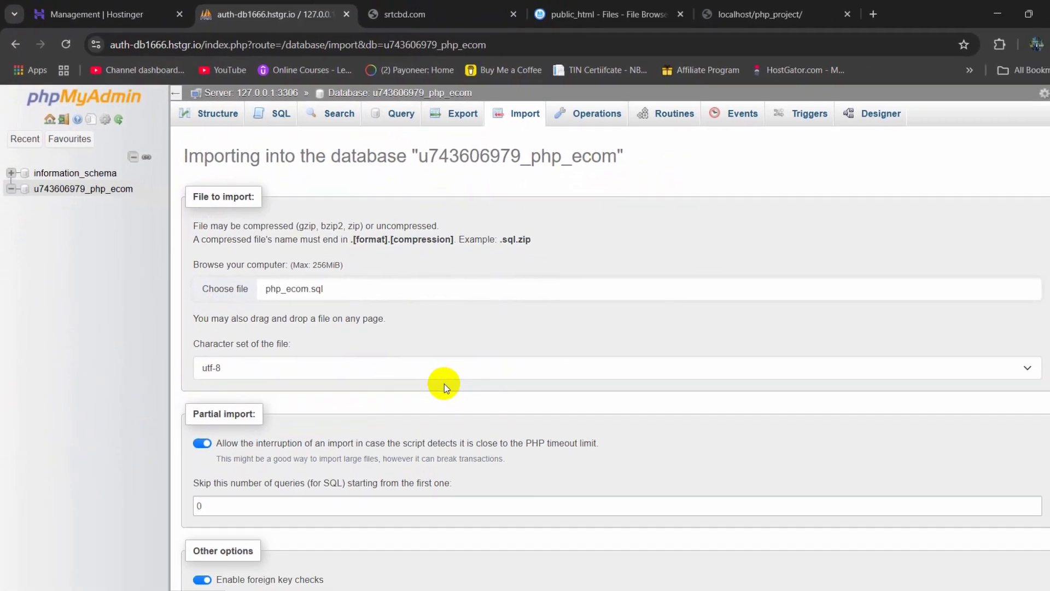
pyautogui.scroll(-5, 445, 383)
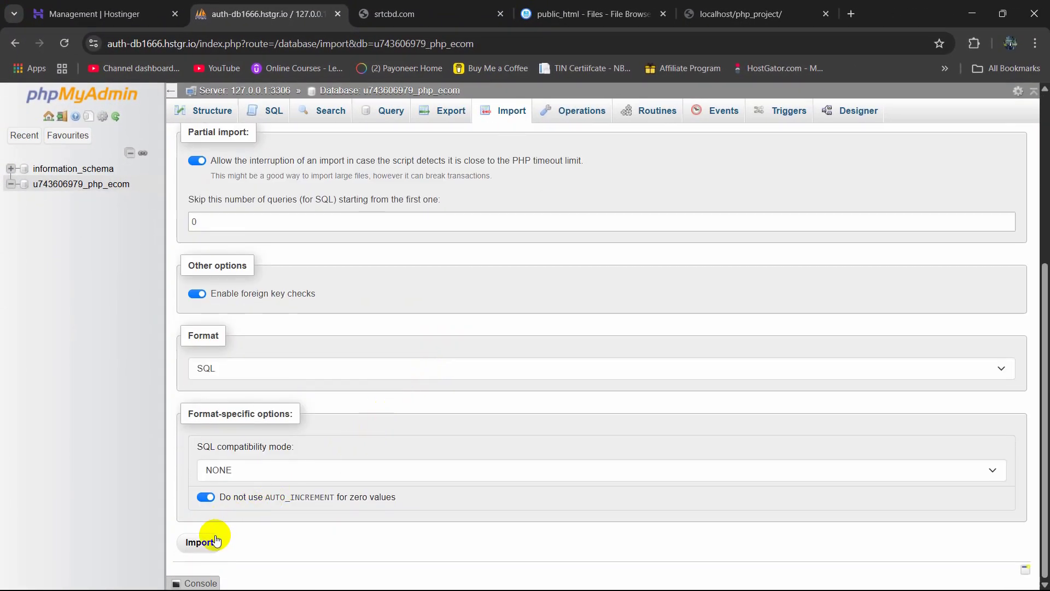
pyautogui.click(213, 544)
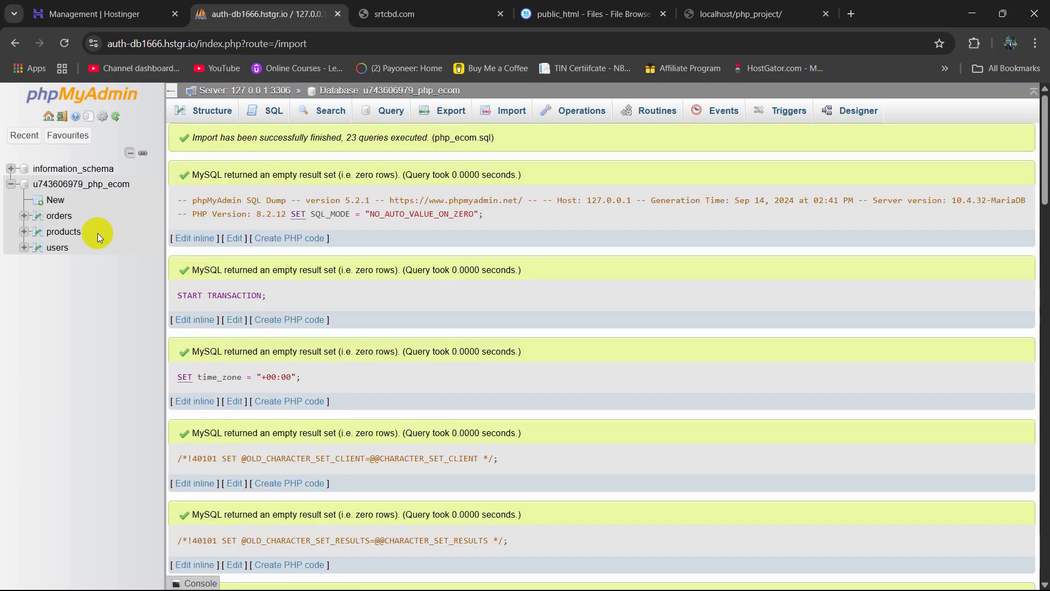
pyautogui.click(113, 185)
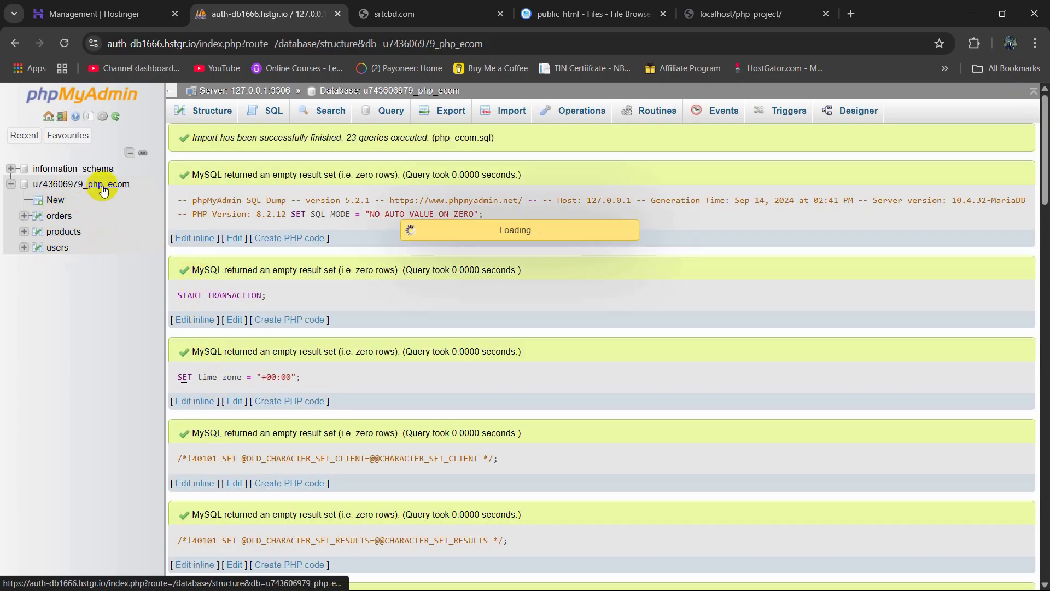
# - Reload srtcbd.com, which still shows HTTP ERROR 500, then go back to the public_html file list
pyautogui.click(395, 13)
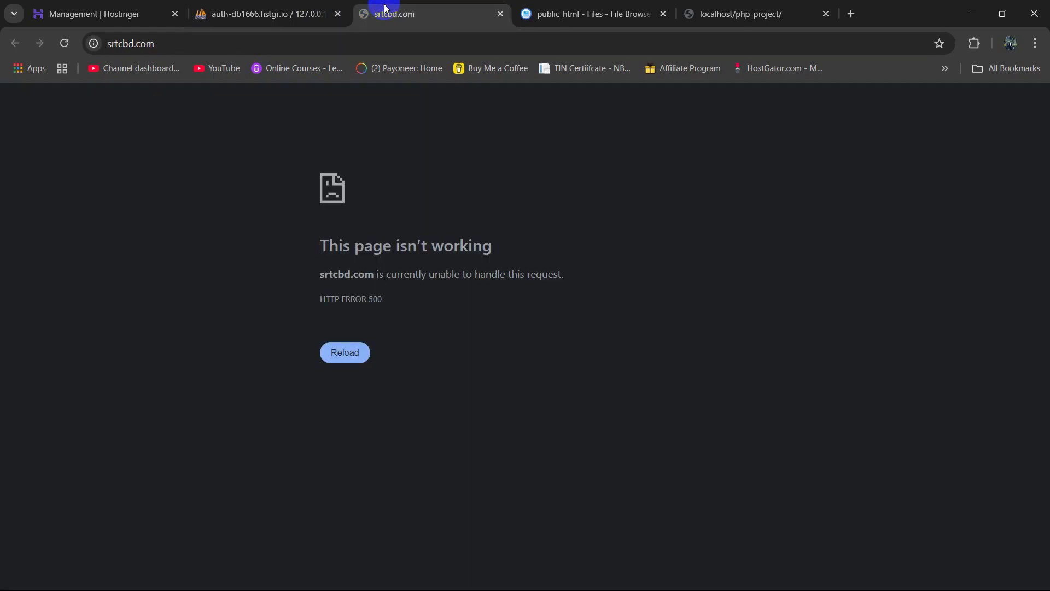
pyautogui.click(64, 44)
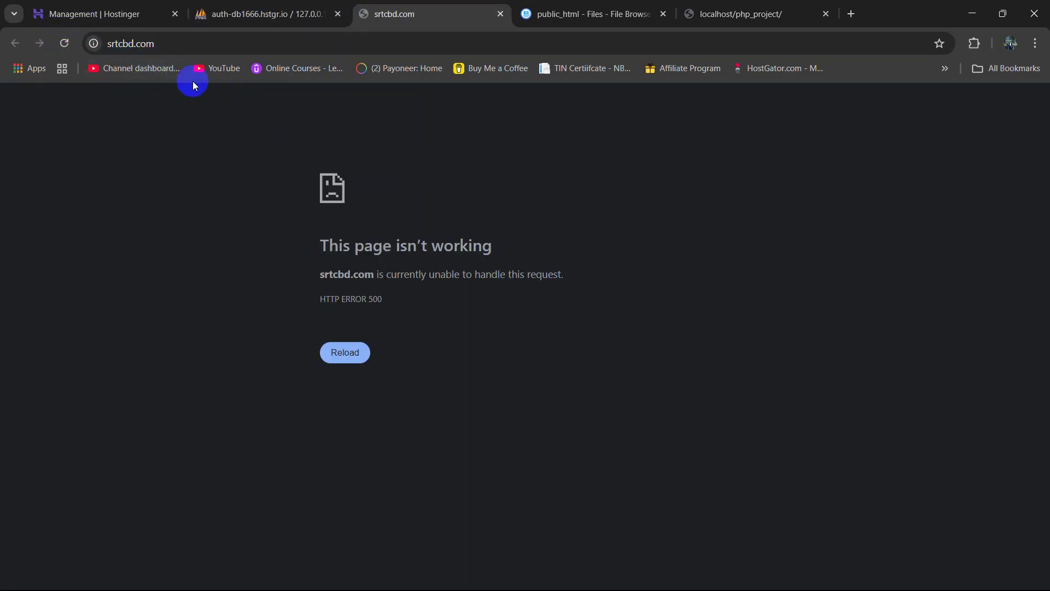
pyautogui.click(306, 7)
pyautogui.click(558, 5)
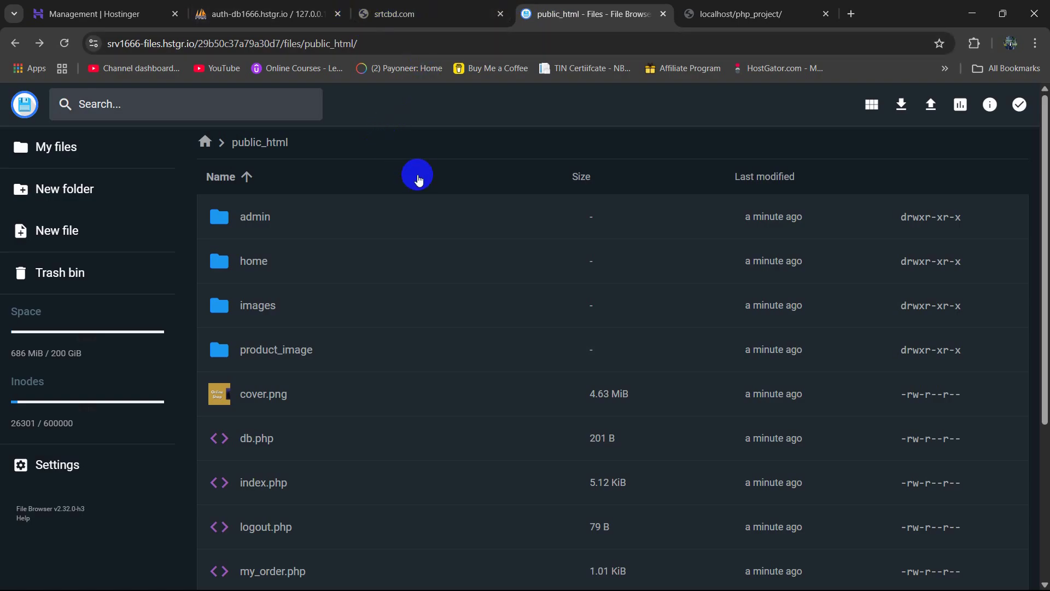
# - Open db.php in the editor at 175% zoom to read its localhost, root and php_ecom settings
pyautogui.scroll(-4, 412, 282)
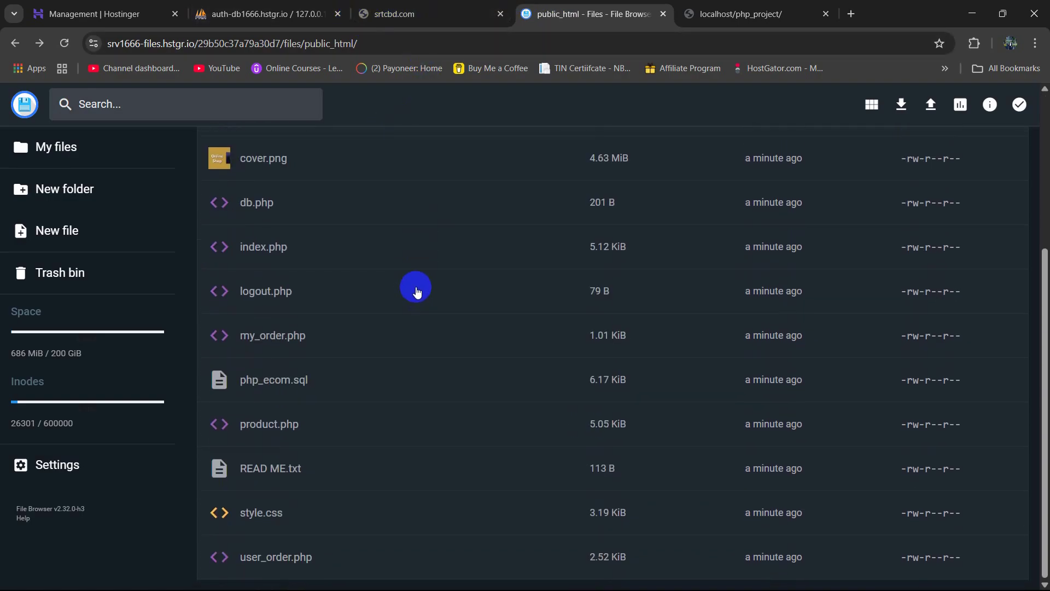
pyautogui.click(257, 209)
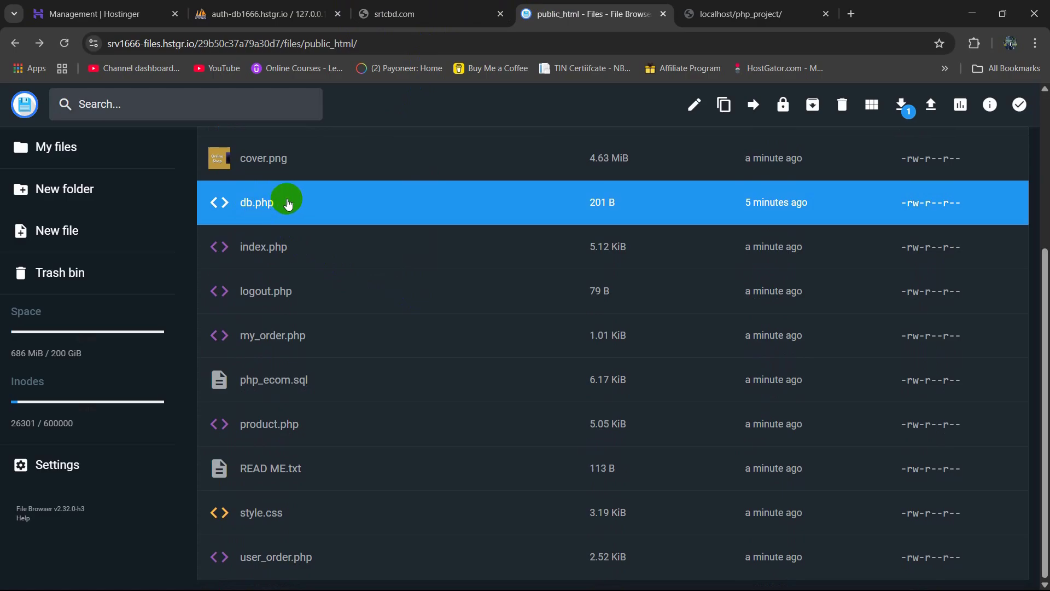
pyautogui.rightClick(282, 206)
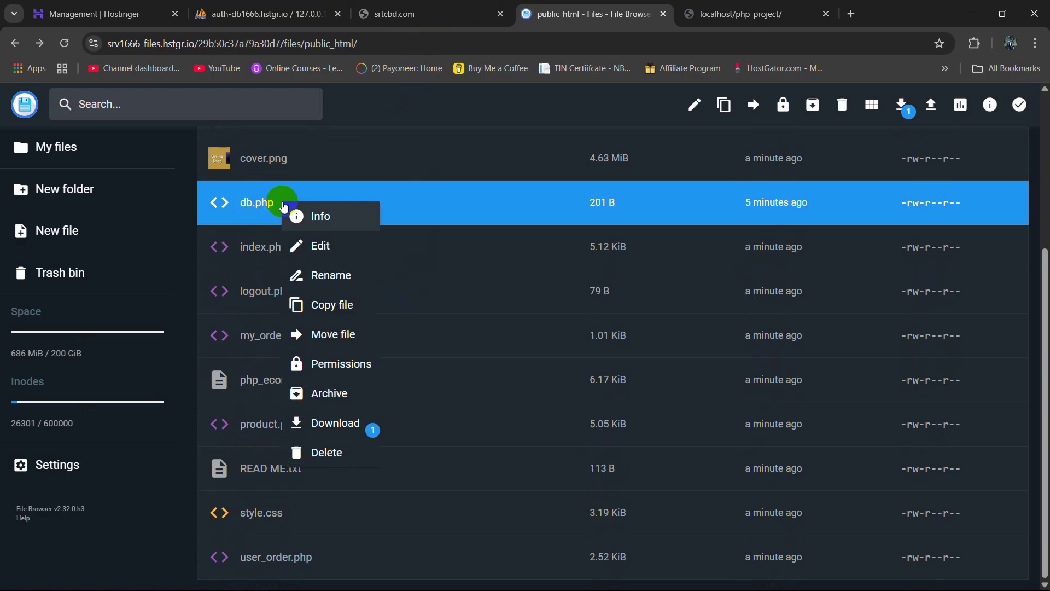
pyautogui.click(319, 247)
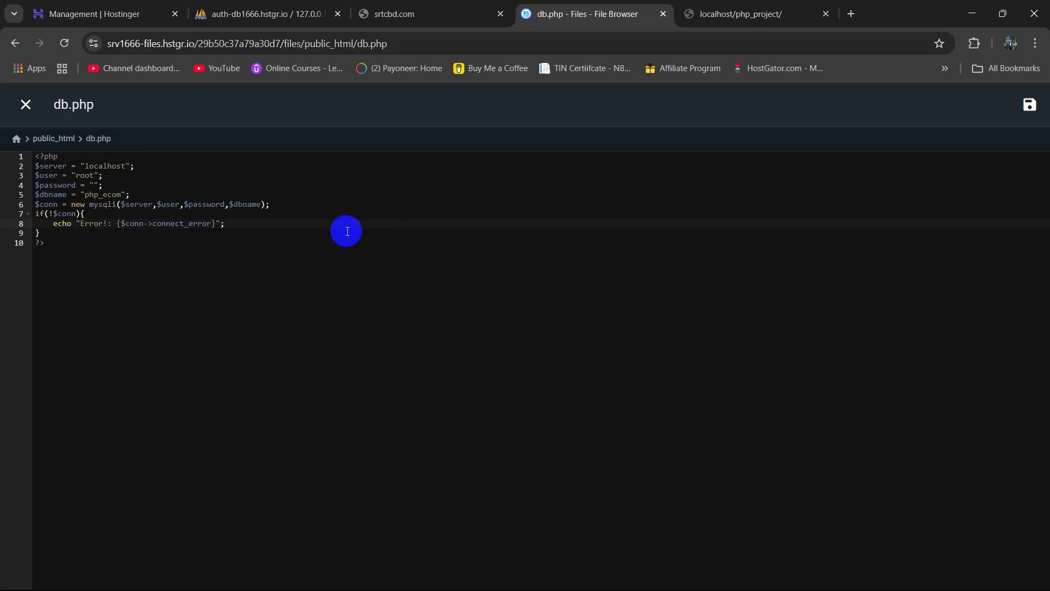
pyautogui.hotkey('ctrl', '+')
pyautogui.hotkey('ctrl', '+')
pyautogui.hotkey('ctrl', '+')
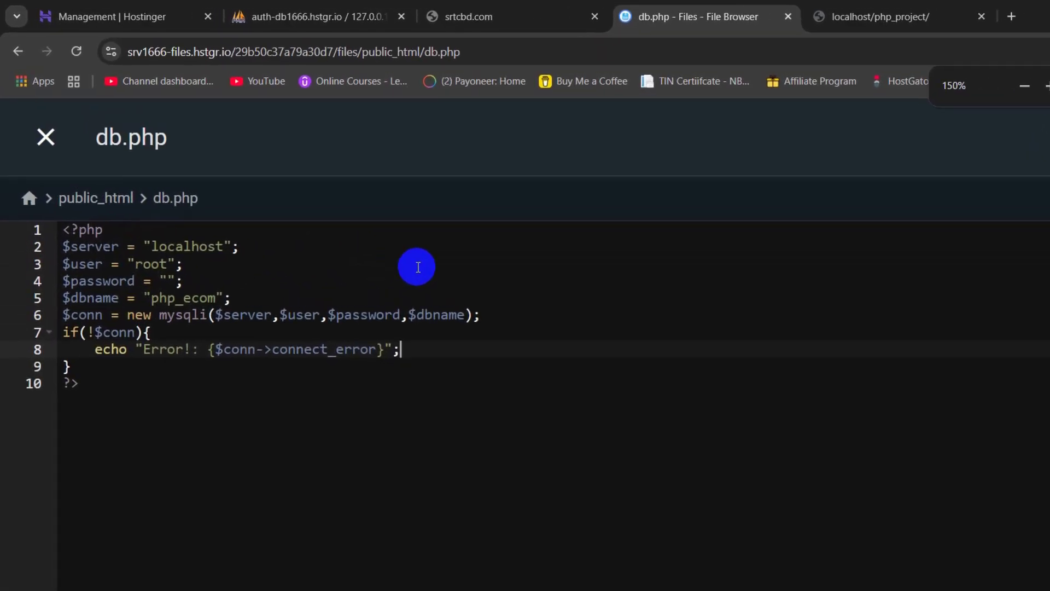
pyautogui.hotkey('ctrl', '+')
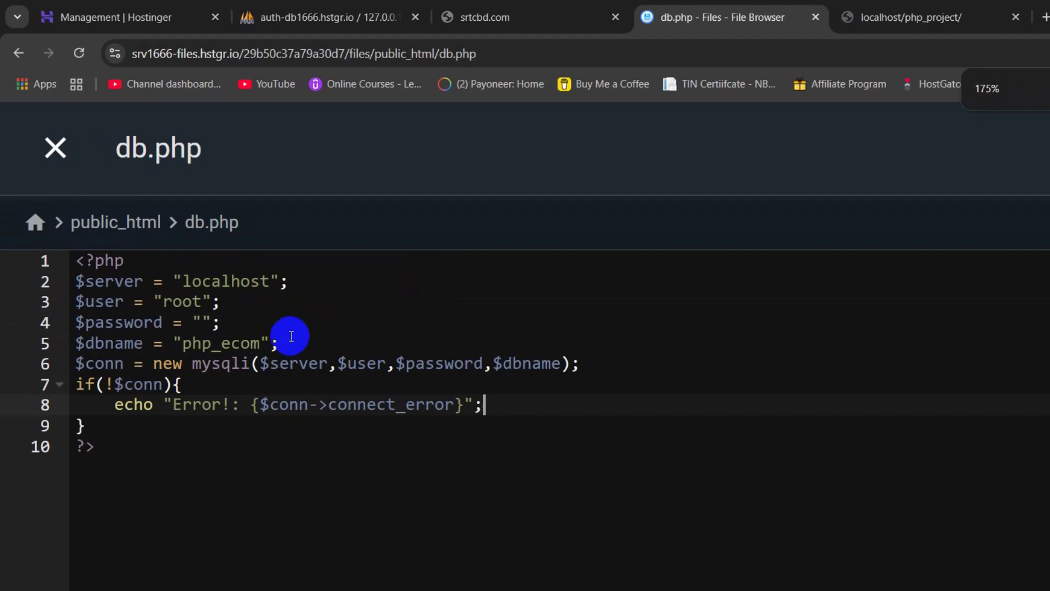
pyautogui.moveTo(261, 343); pyautogui.dragTo(180, 343)
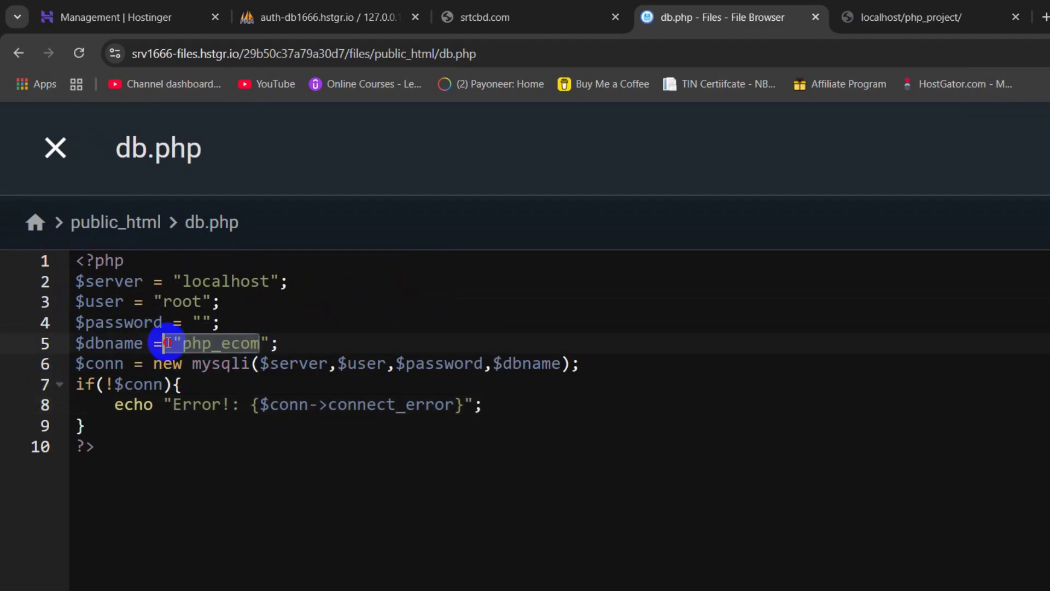
pyautogui.hotkey('ctrl', '1')
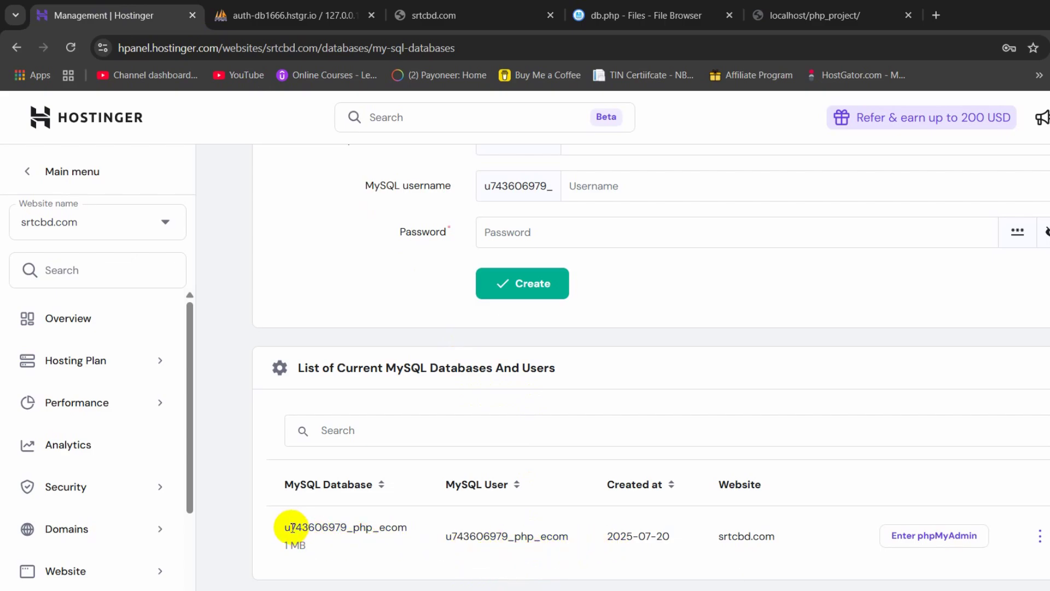
# - Set db.php's user and database to the prefixed php_ecom name, fill in the password, and save
pyautogui.moveTo(284, 531); pyautogui.dragTo(417, 527)
pyautogui.hotkey('ctrl', 'c')
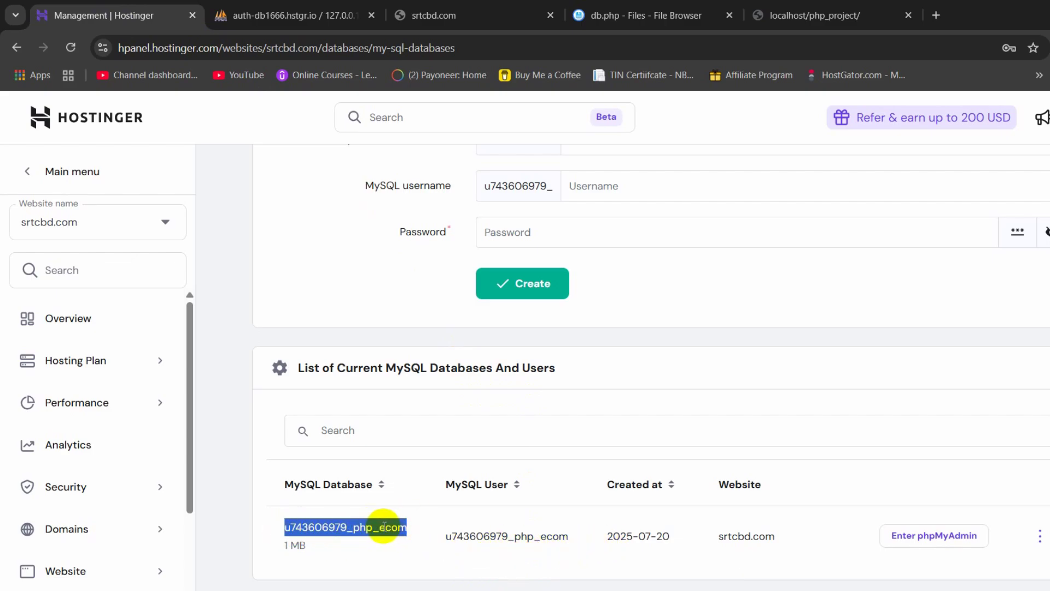
pyautogui.click(815, 16)
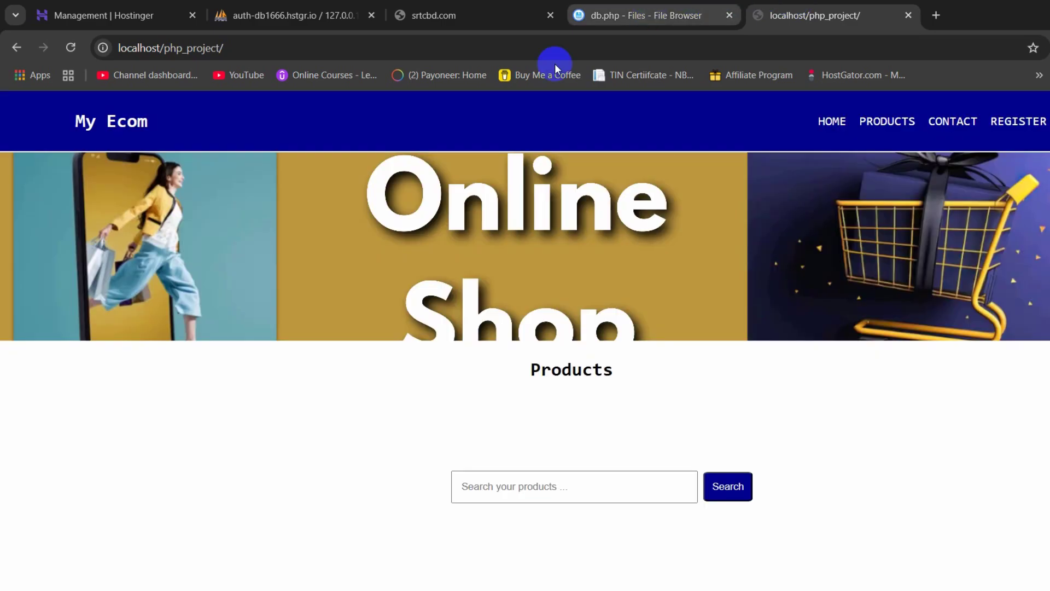
pyautogui.click(651, 15)
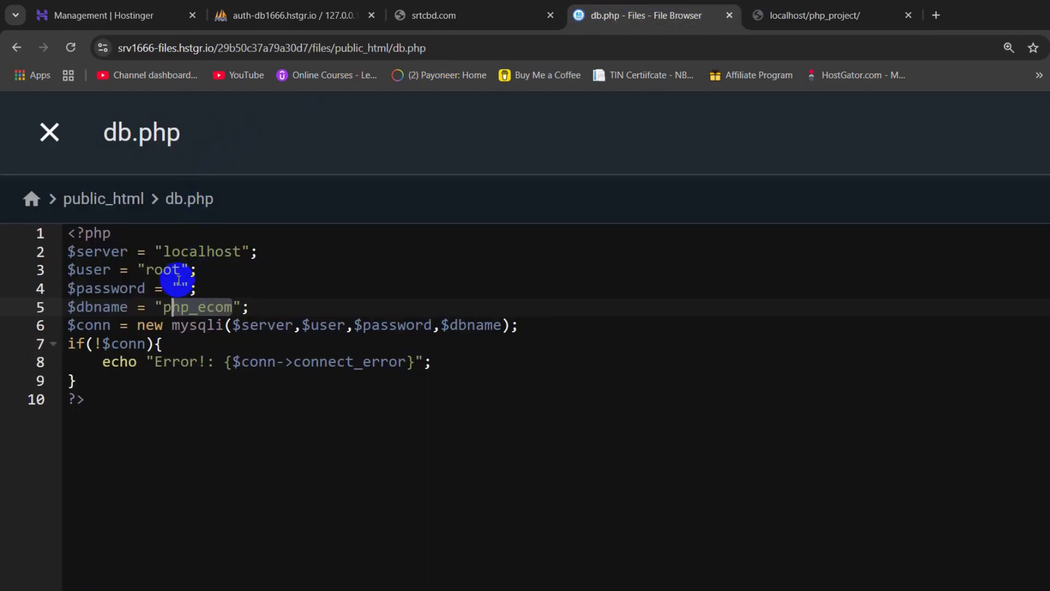
pyautogui.moveTo(180, 268); pyautogui.dragTo(145, 270)
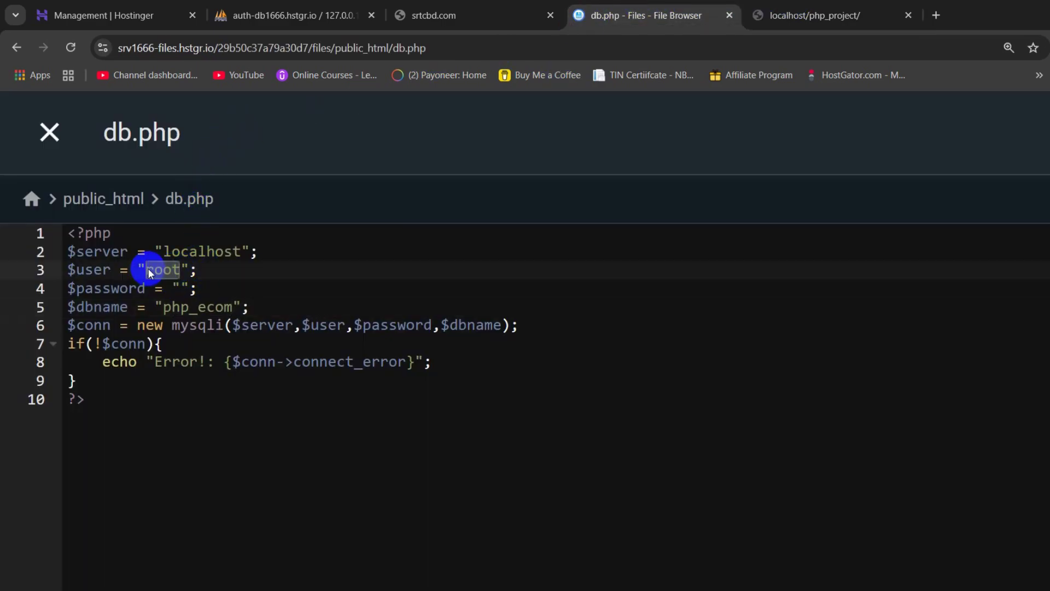
pyautogui.hotkey('ctrl', 'v')
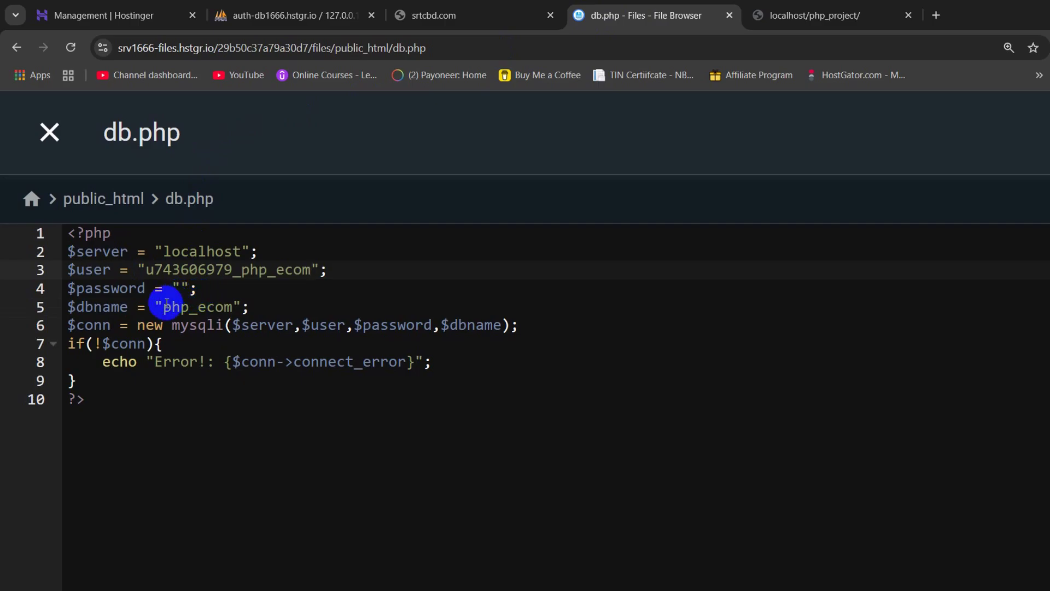
pyautogui.moveTo(167, 304); pyautogui.dragTo(233, 307)
pyautogui.hotkey('ctrl', 'v')
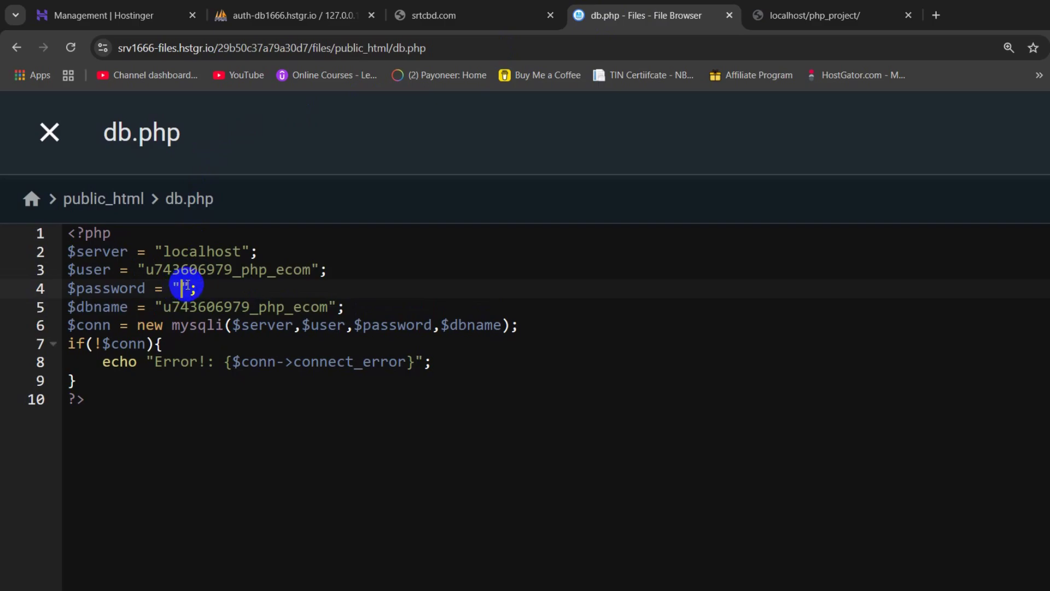
pyautogui.hotkey('ctrl', 'v')
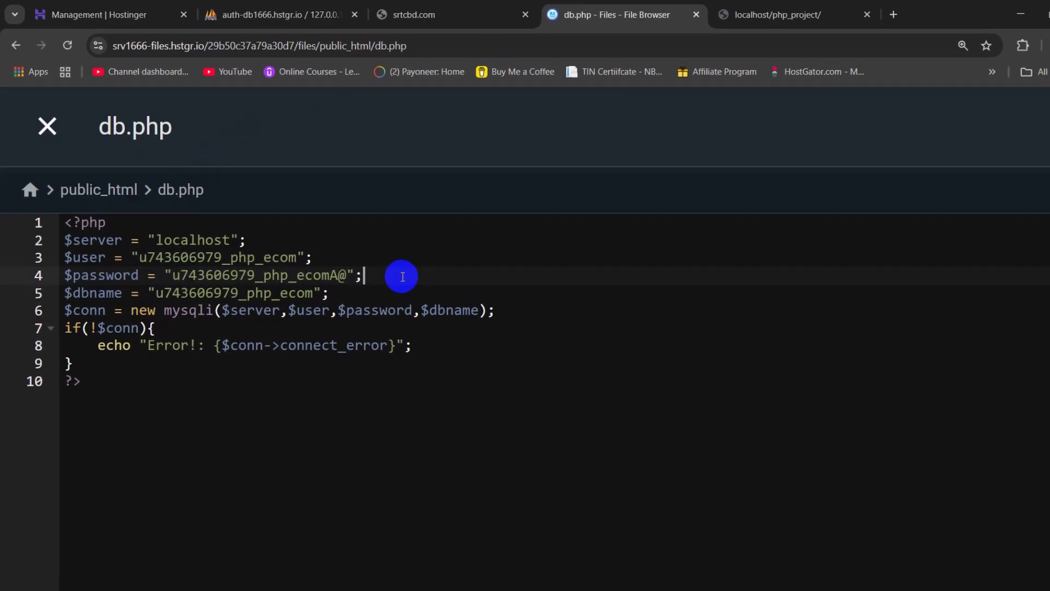
pyautogui.click(1019, 127)
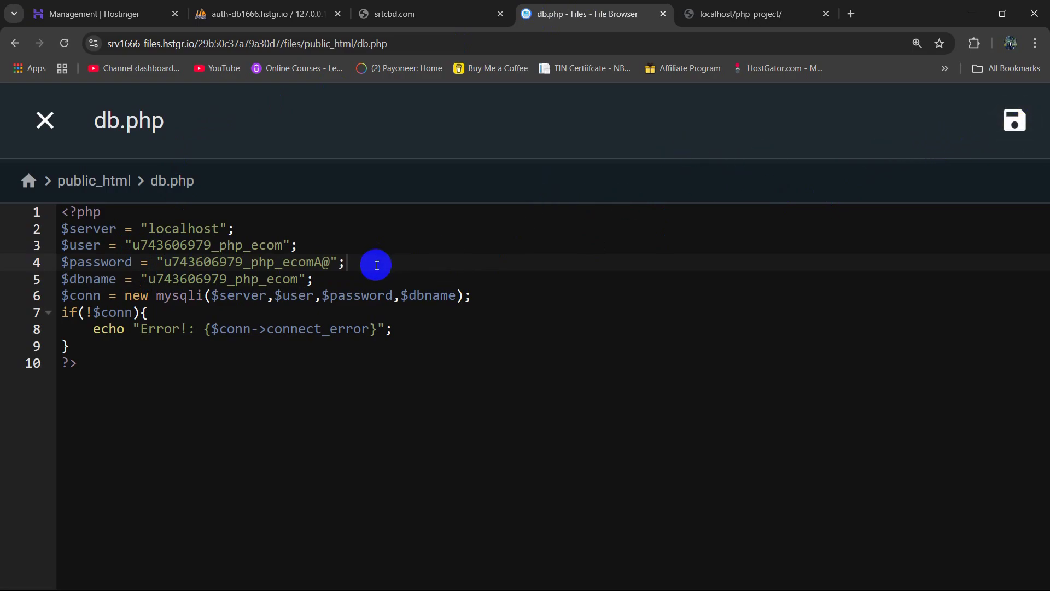
# - Reload srtcbd.com and scroll through the My Ecom shop now listing products
pyautogui.click(293, 279)
pyautogui.moveTo(292, 278); pyautogui.dragTo(90, 267)
pyautogui.click(500, 262)
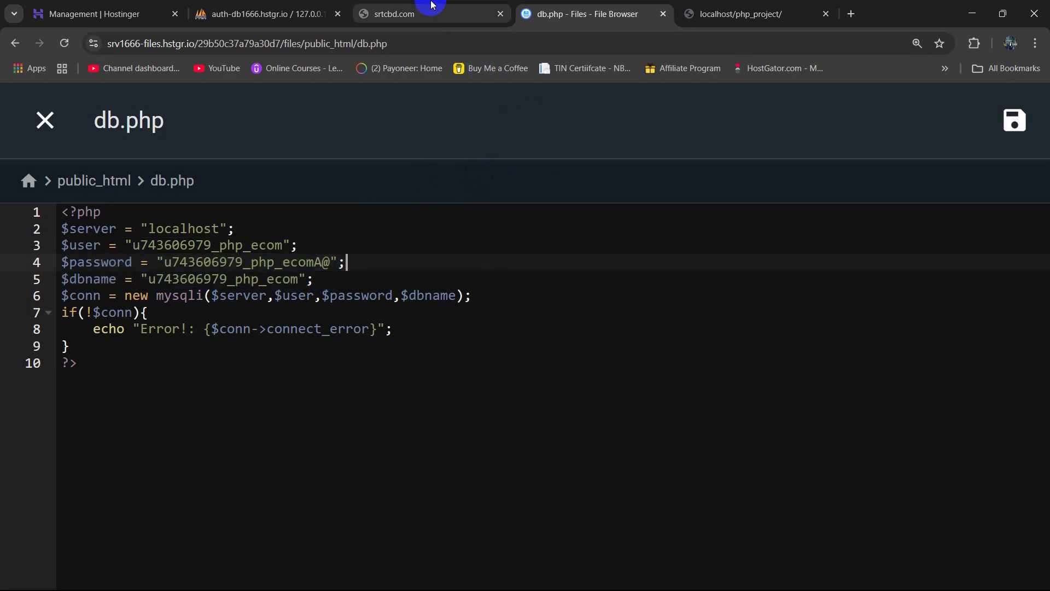
pyautogui.click(430, 11)
pyautogui.click(73, 42)
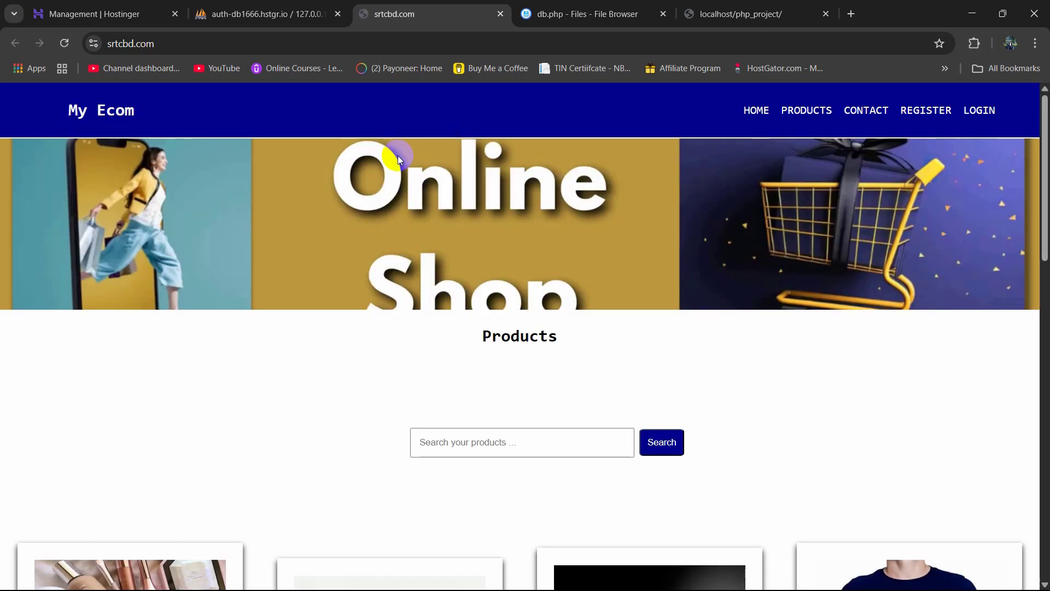
pyautogui.click(104, 43)
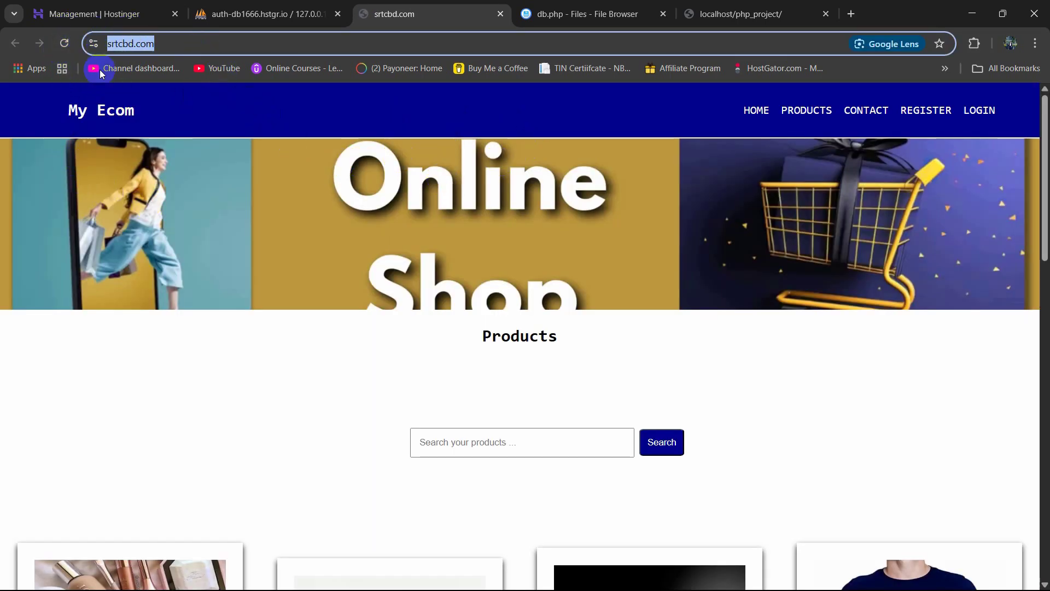
pyautogui.scroll(-5, 985, 326)
pyautogui.scroll(-4, 860, 394)
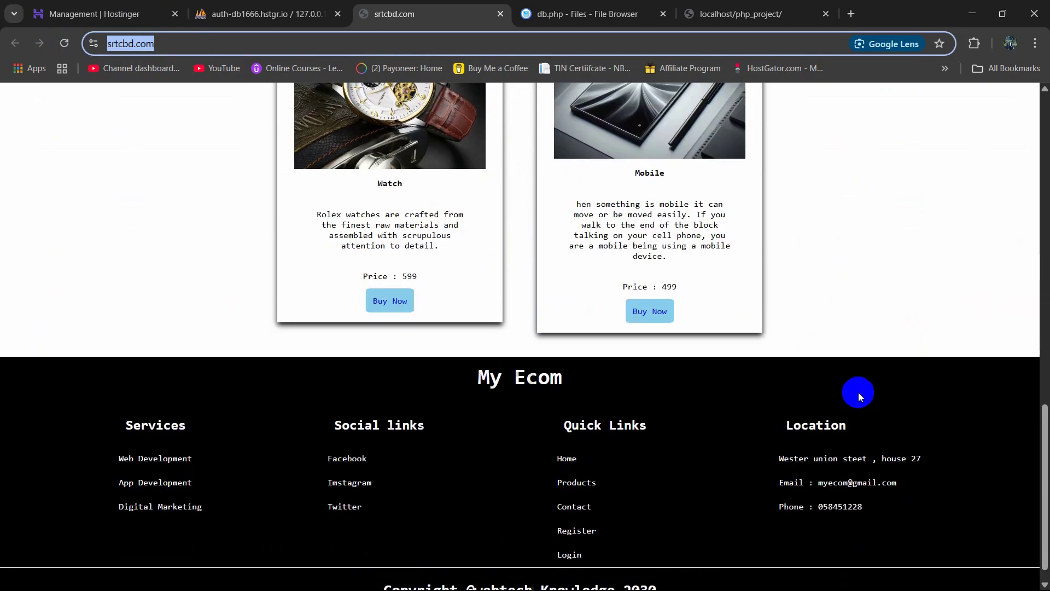
pyautogui.click(130, 7)
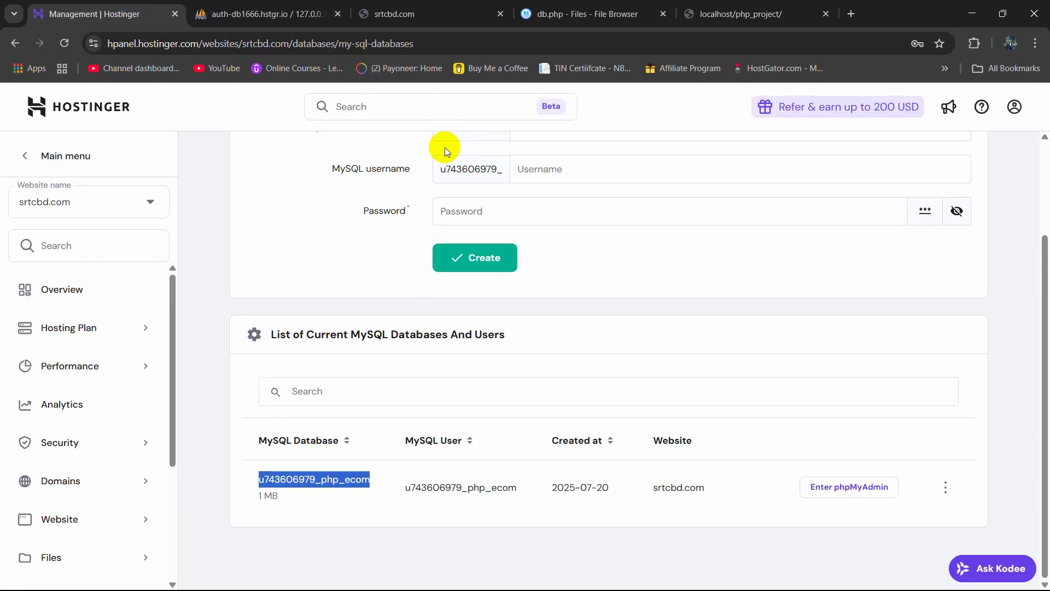
# - Check db.php's user and database values against the hPanel database list and phpMyAdmin tables
pyautogui.scroll(3, 328, 312)
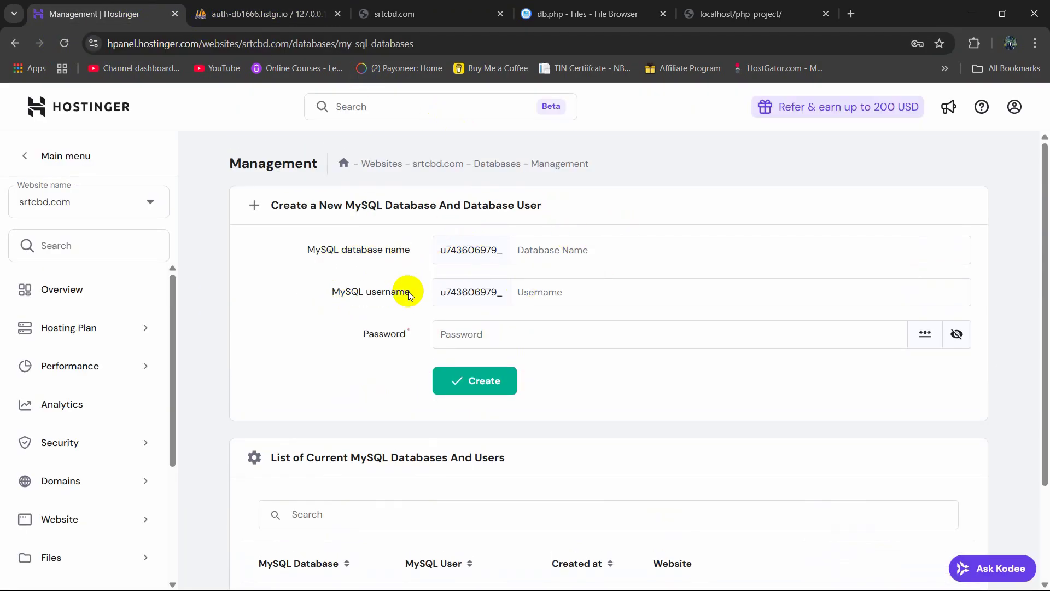
pyautogui.click(276, 10)
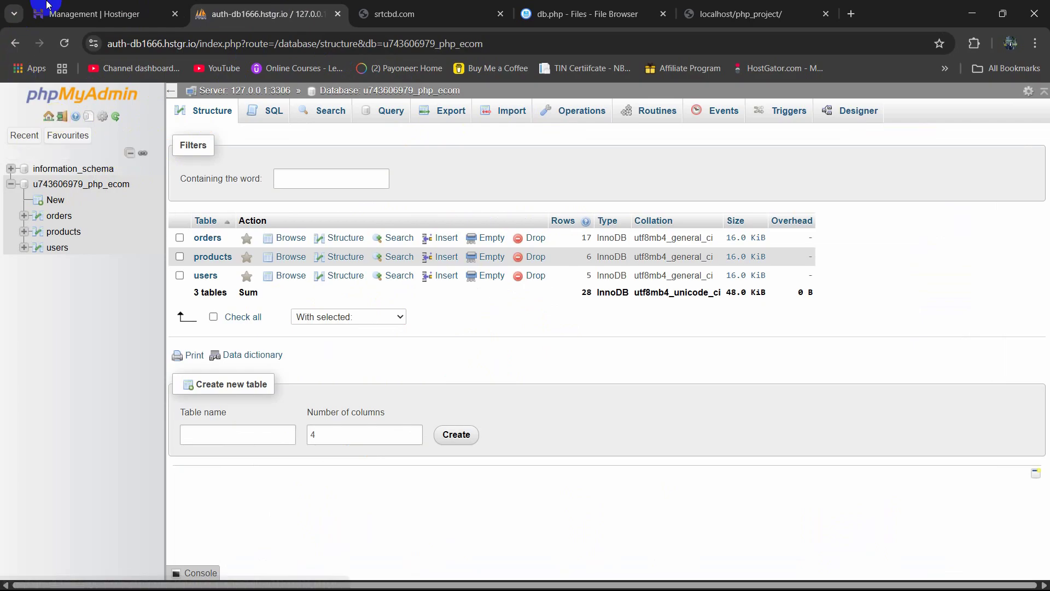
pyautogui.click(104, 13)
pyautogui.click(281, 5)
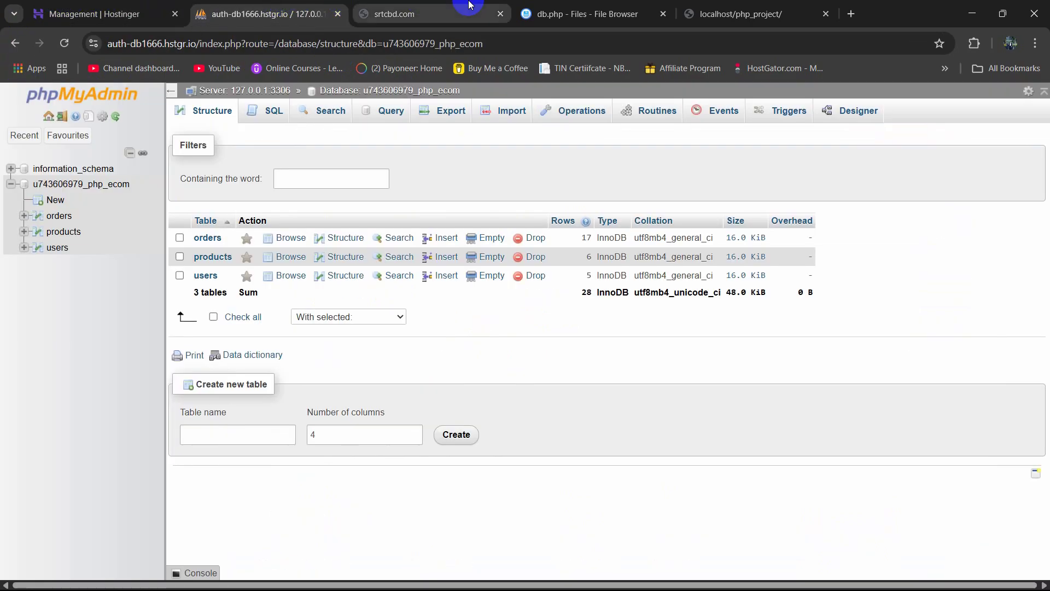
pyautogui.click(438, 7)
pyautogui.click(606, 6)
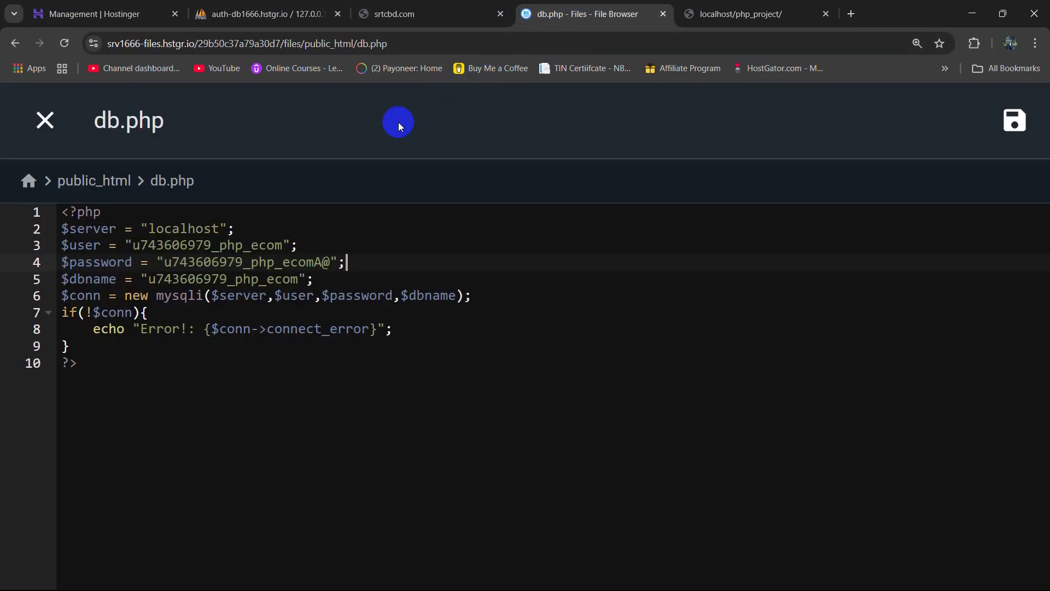
pyautogui.moveTo(133, 247); pyautogui.dragTo(291, 246)
pyautogui.moveTo(143, 279); pyautogui.dragTo(305, 279)
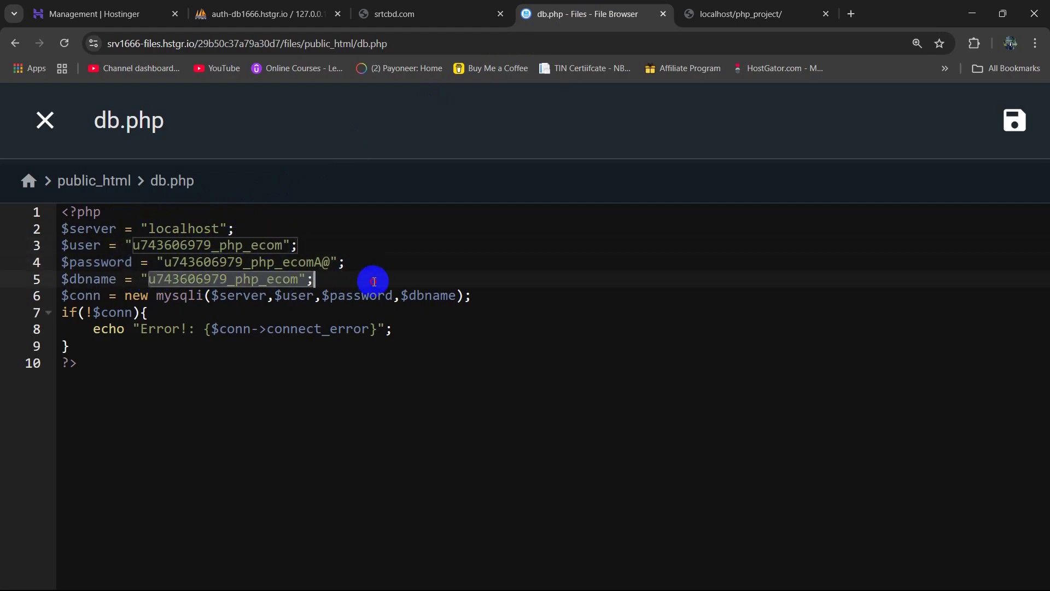
pyautogui.click(522, 265)
pyautogui.click(433, 9)
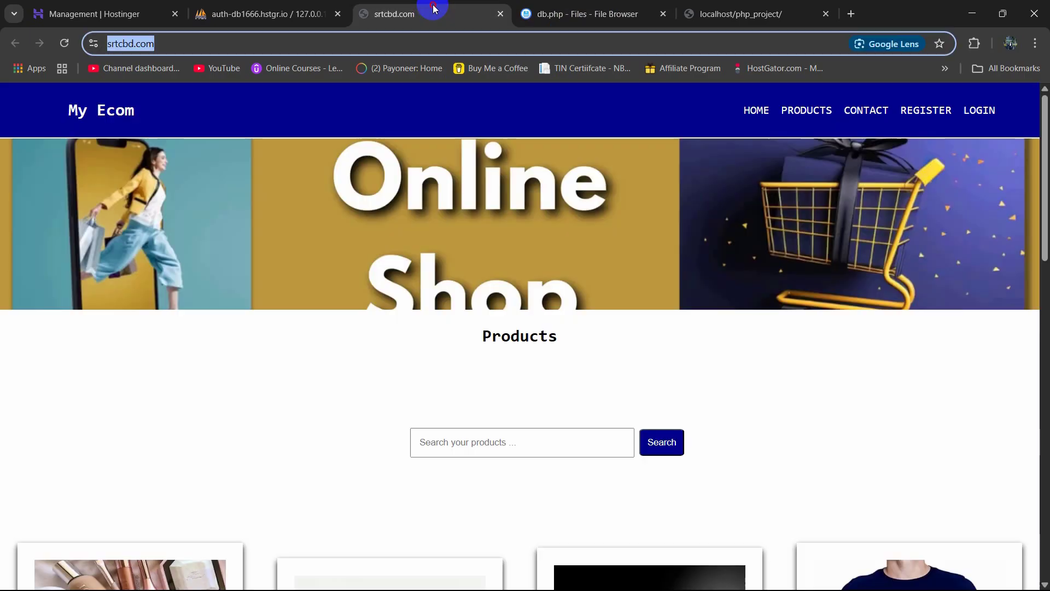
pyautogui.click(365, 185)
pyautogui.scroll(-10, 922, 310)
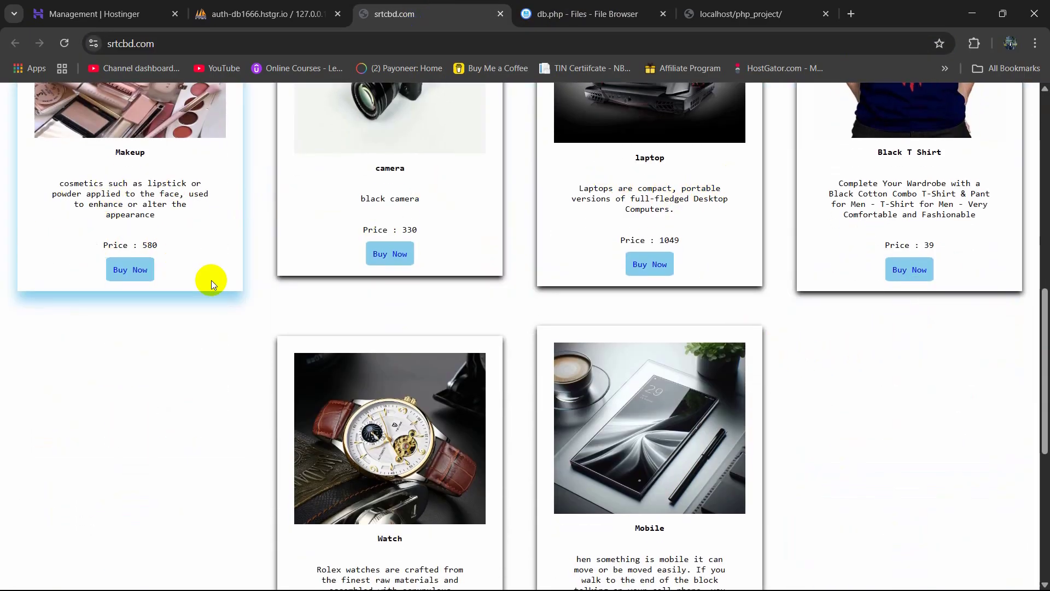
pyautogui.scroll(-6, 605, 379)
pyautogui.scroll(7, 825, 383)
pyautogui.scroll(10, 825, 383)
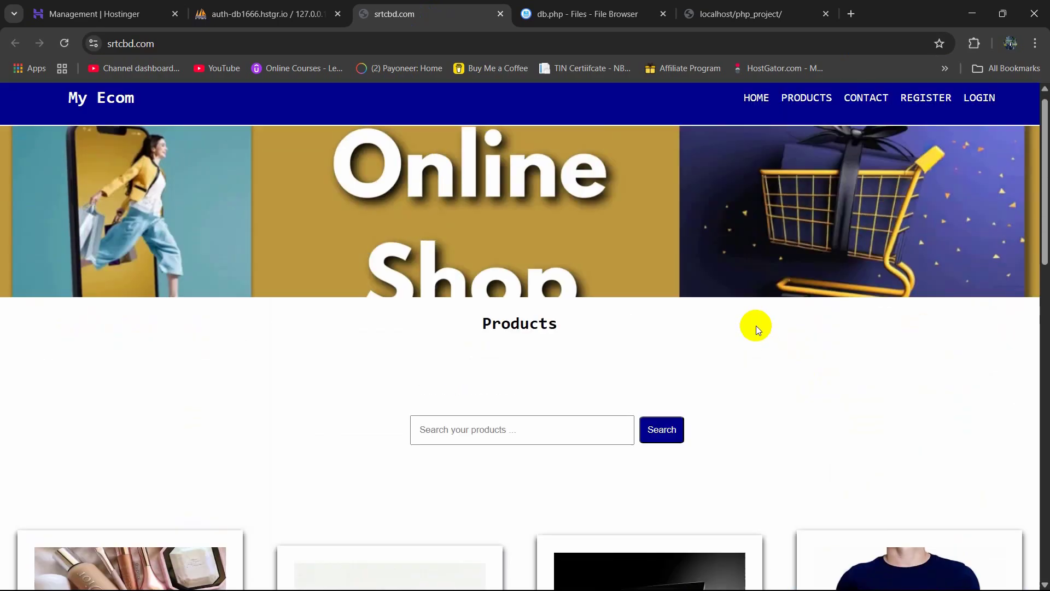